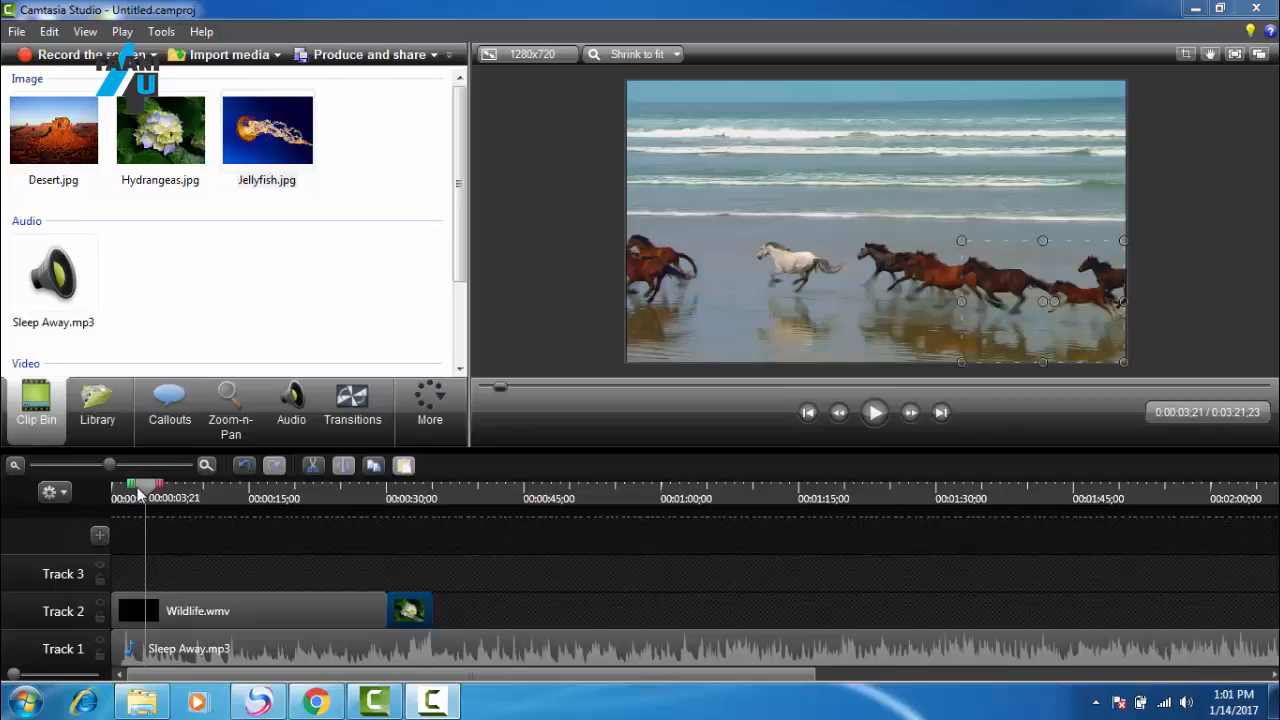
{"action": "left_click_drag", "start_coordinate": [140, 494], "coordinate": [549, 516]}
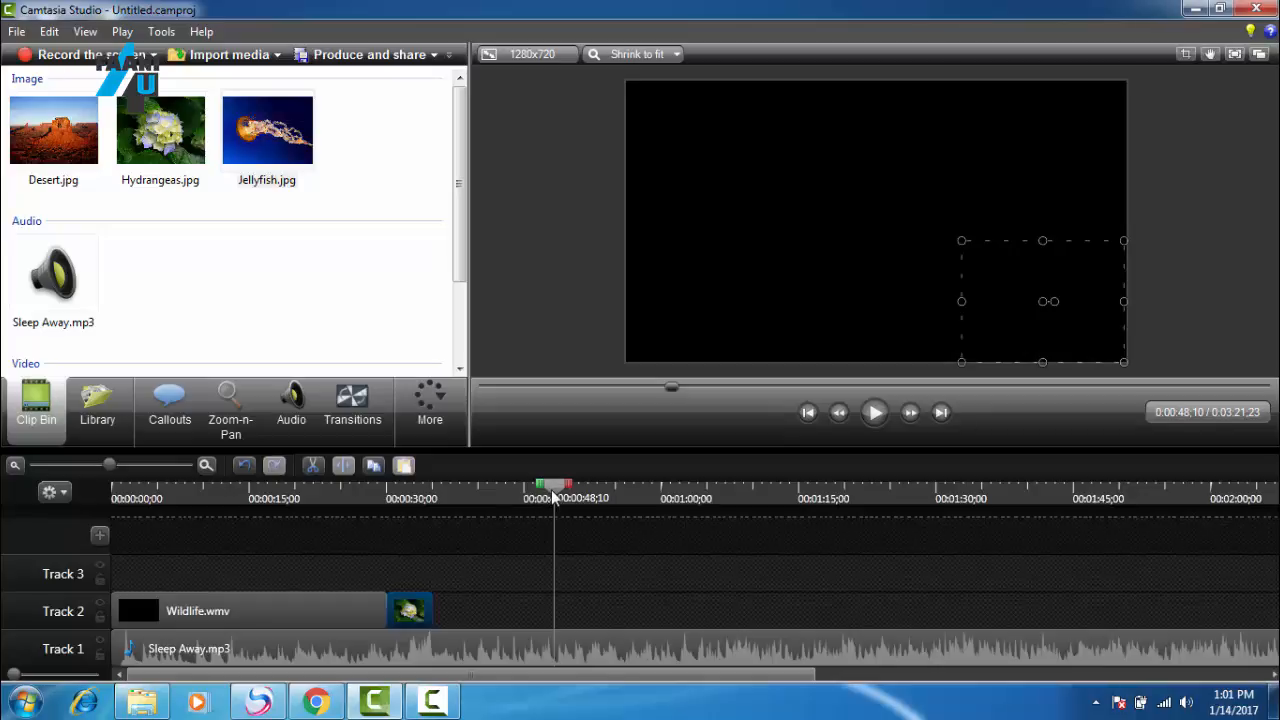
{"action": "mouse_move", "coordinate": [554, 494]}
{"action": "left_mouse_down"}
{"action": "mouse_move", "coordinate": [542, 494]}
{"action": "mouse_move", "coordinate": [562, 488]}
{"action": "left_mouse_up"}
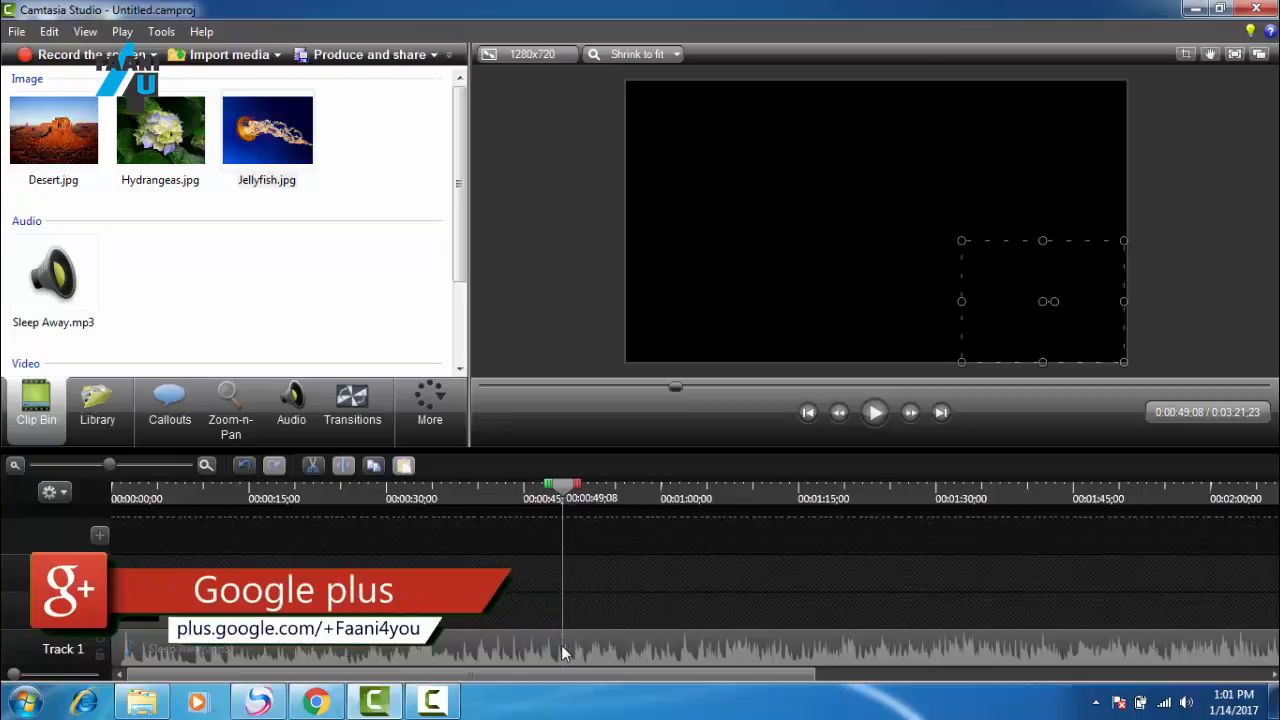
{"action": "left_click", "coordinate": [628, 649]}
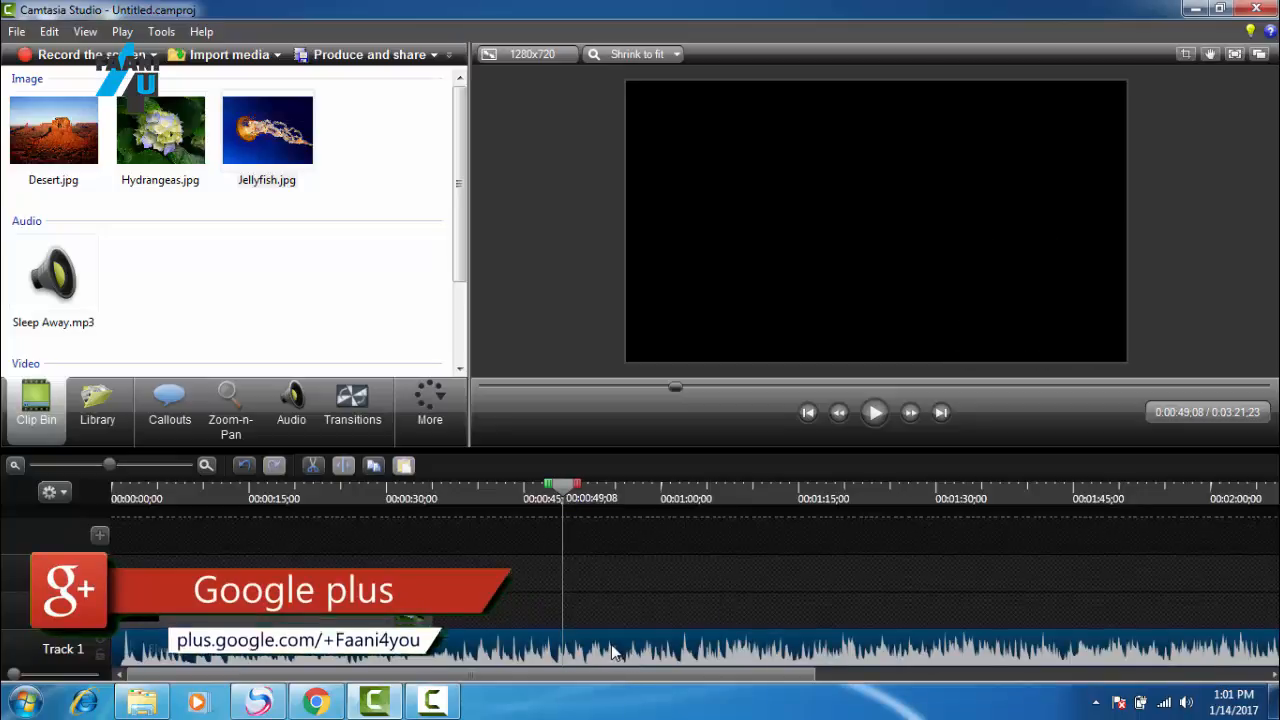
{"action": "left_click_drag", "start_coordinate": [632, 652], "coordinate": [608, 650]}
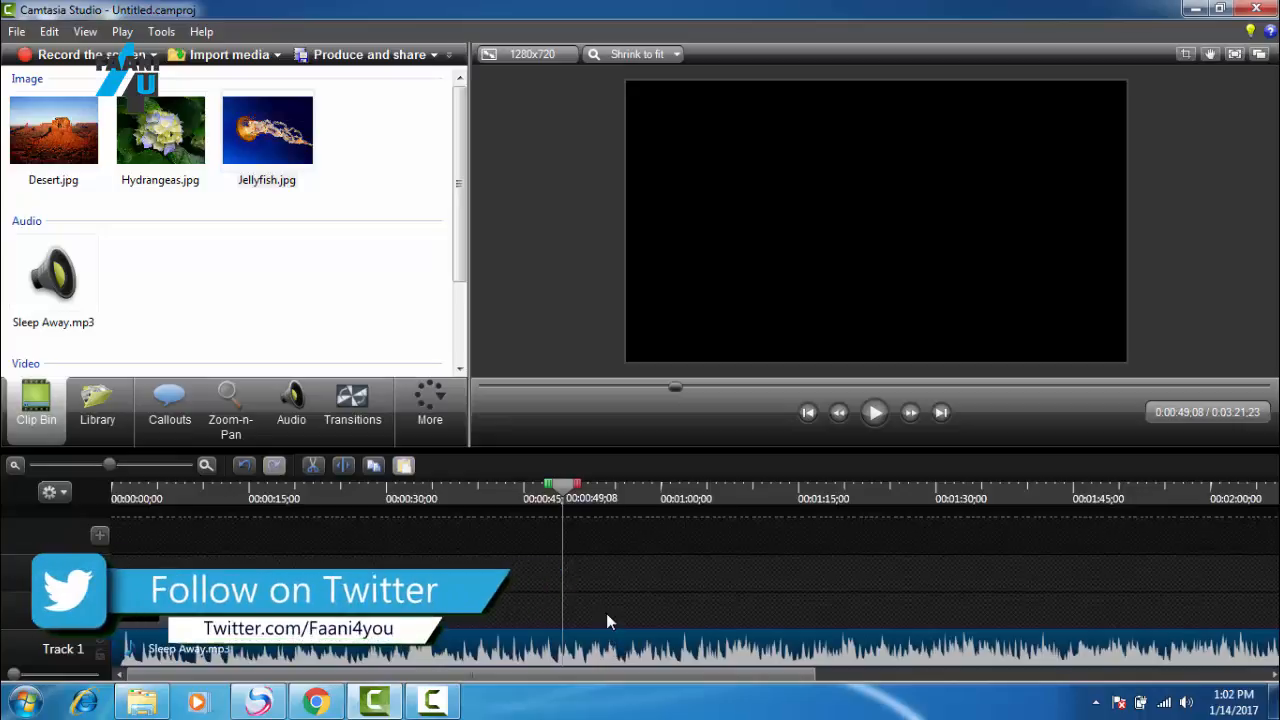
{"action": "left_click", "coordinate": [618, 610]}
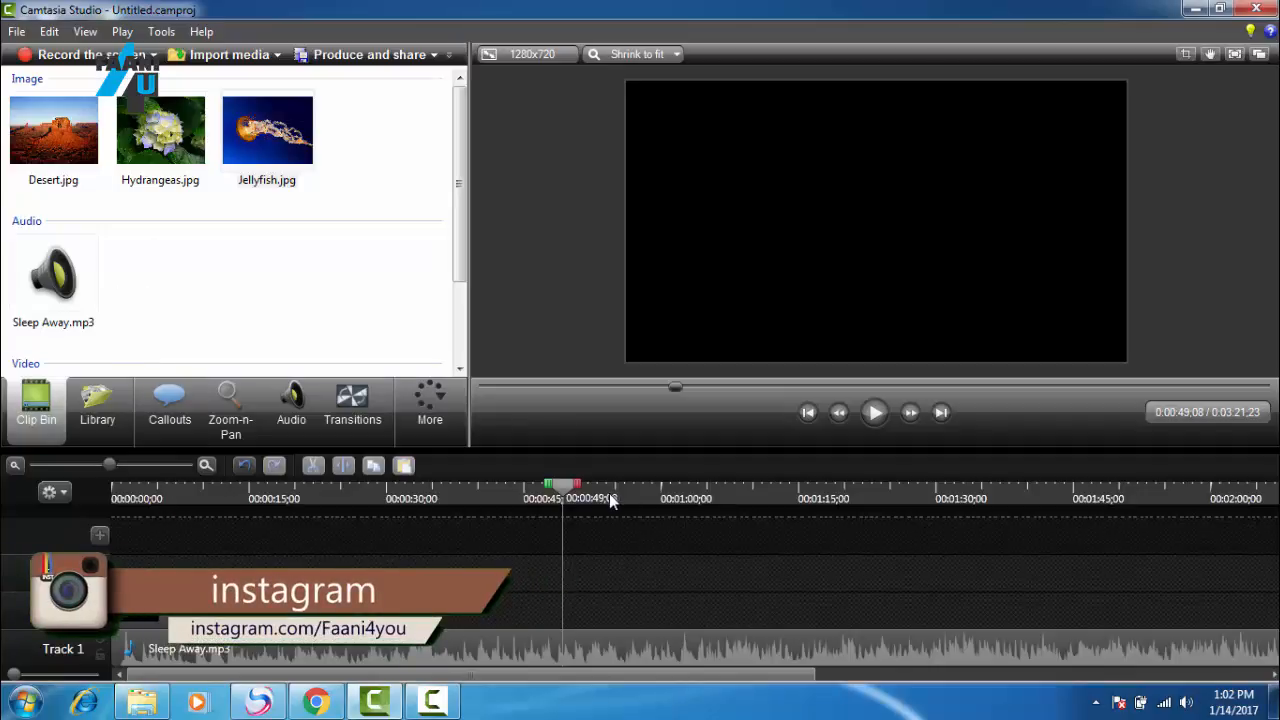
Step: Split the Wildlife.wmv clip on Track 2 at 0:00:19;02
{"action": "left_click_drag", "start_coordinate": [563, 486], "coordinate": [286, 491]}
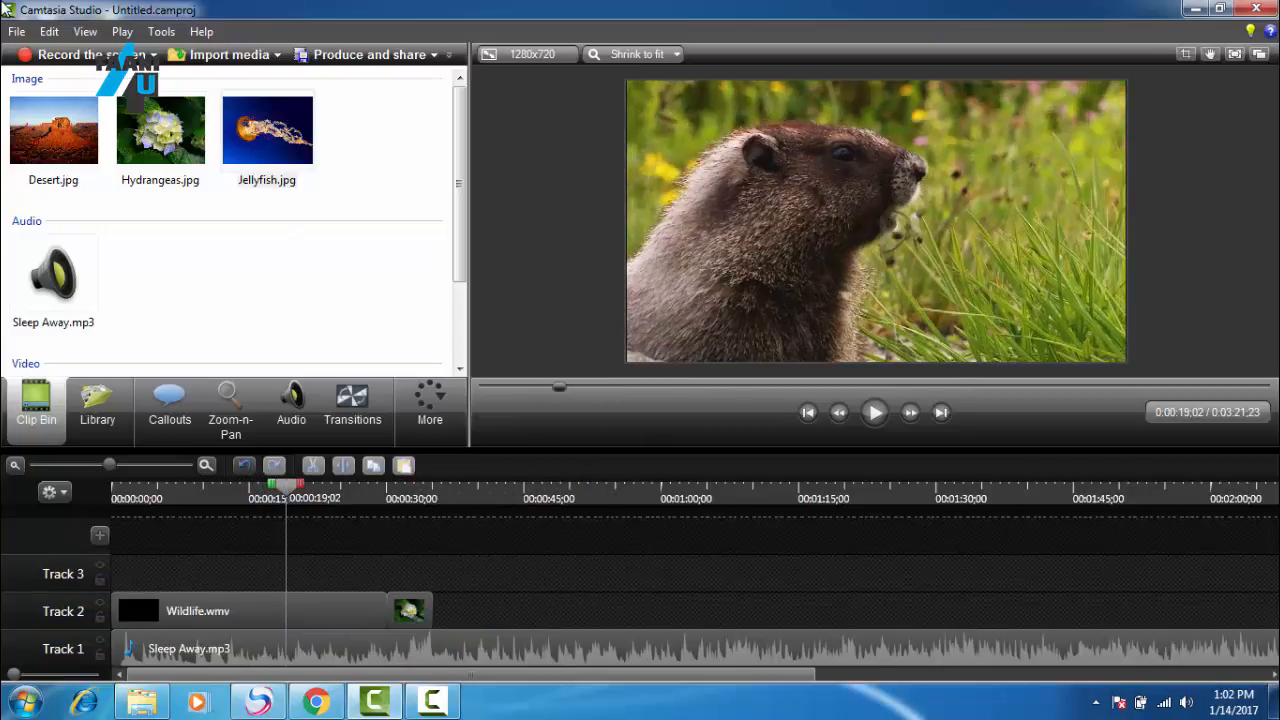
{"action": "left_click", "coordinate": [257, 611]}
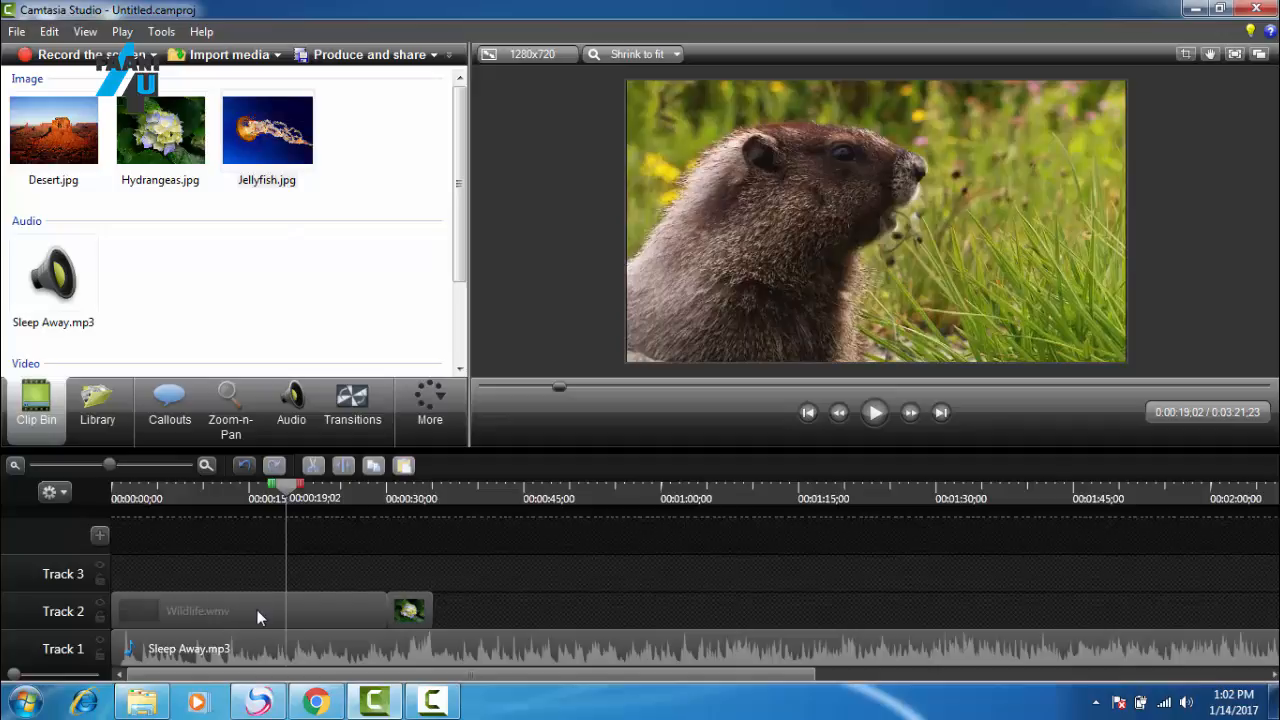
{"action": "left_click", "coordinate": [302, 608]}
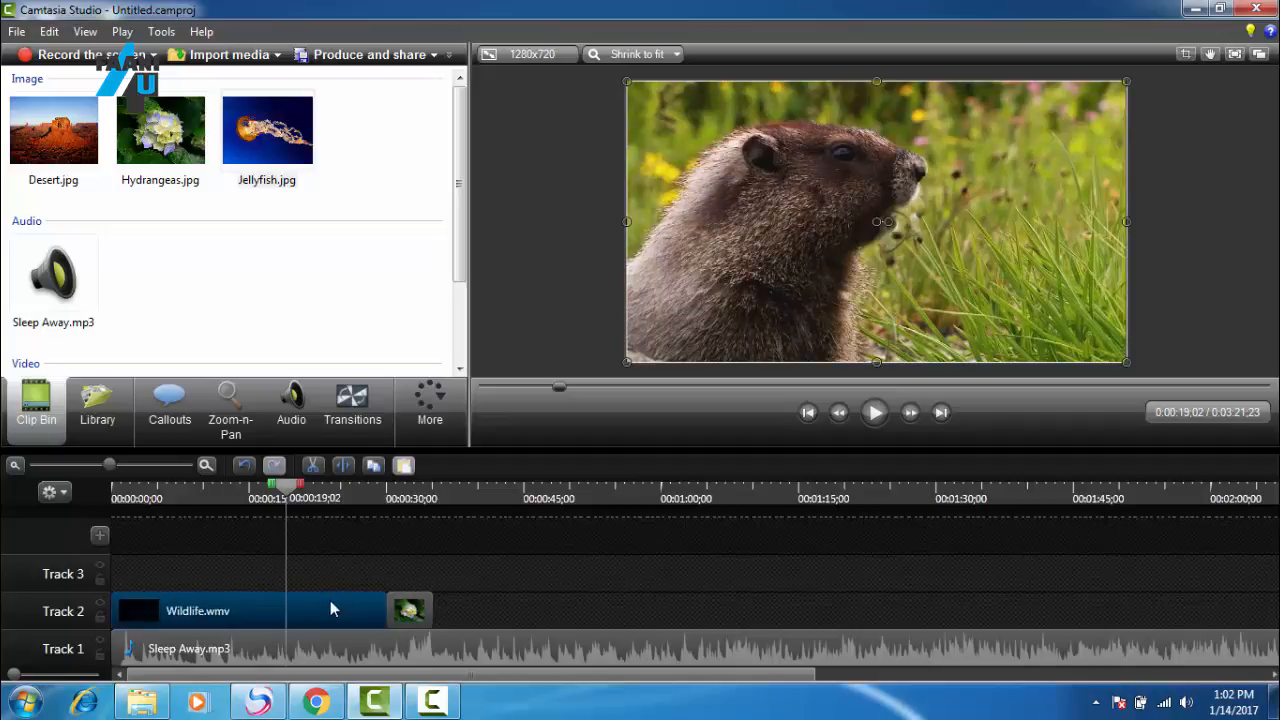
{"action": "left_click", "coordinate": [344, 466]}
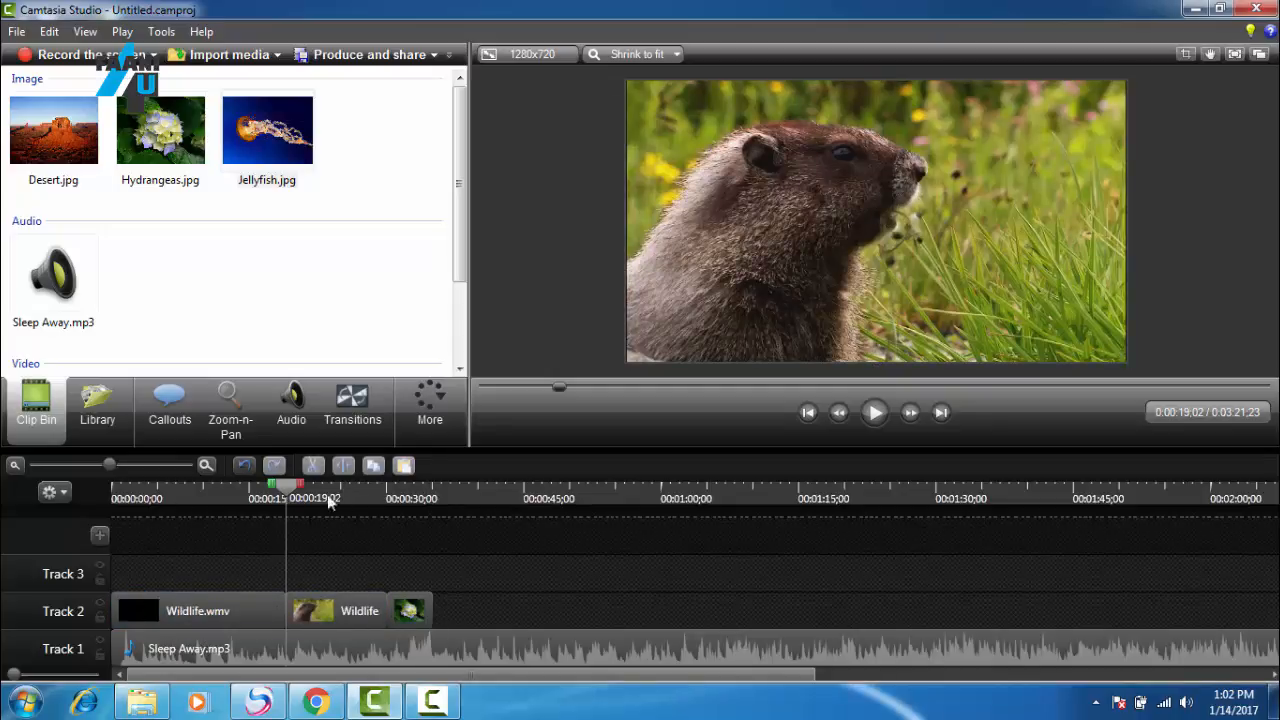
Step: Shift the flower image forward in time on Track 2 and move the second Wildlife piece to the start of Track 3
{"action": "left_click_drag", "start_coordinate": [293, 485], "coordinate": [279, 485]}
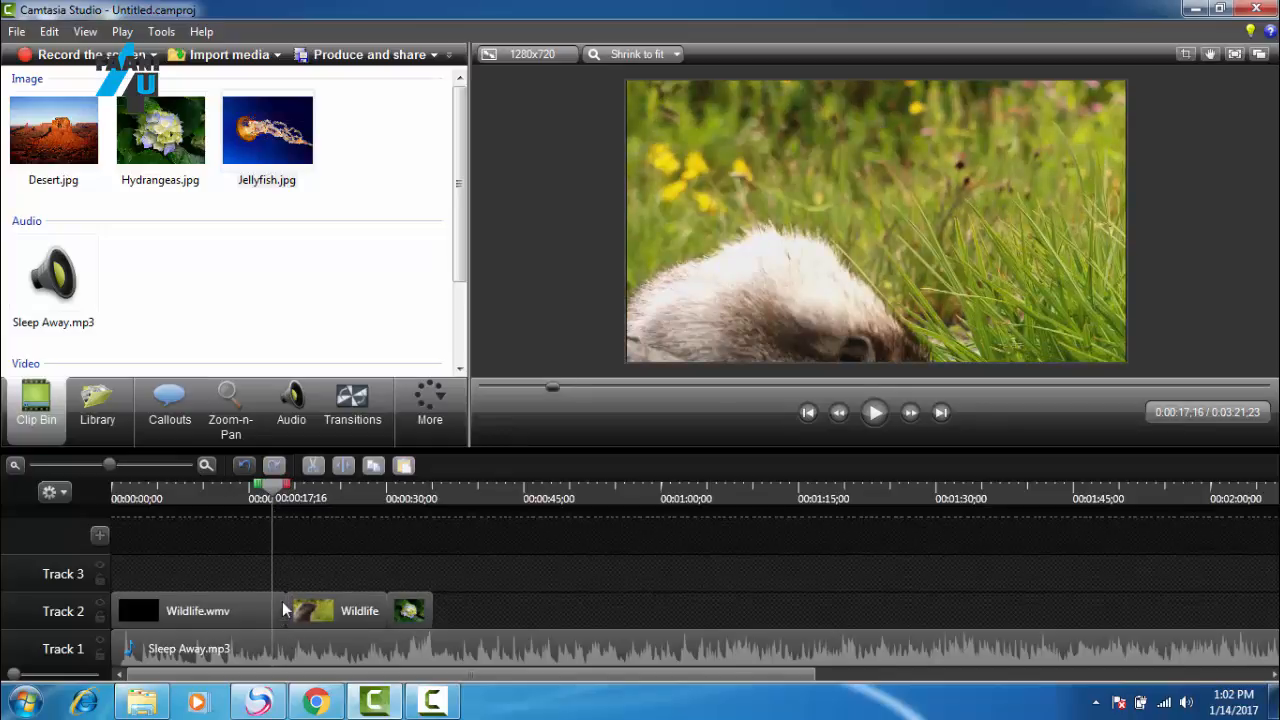
{"action": "left_click", "coordinate": [405, 610]}
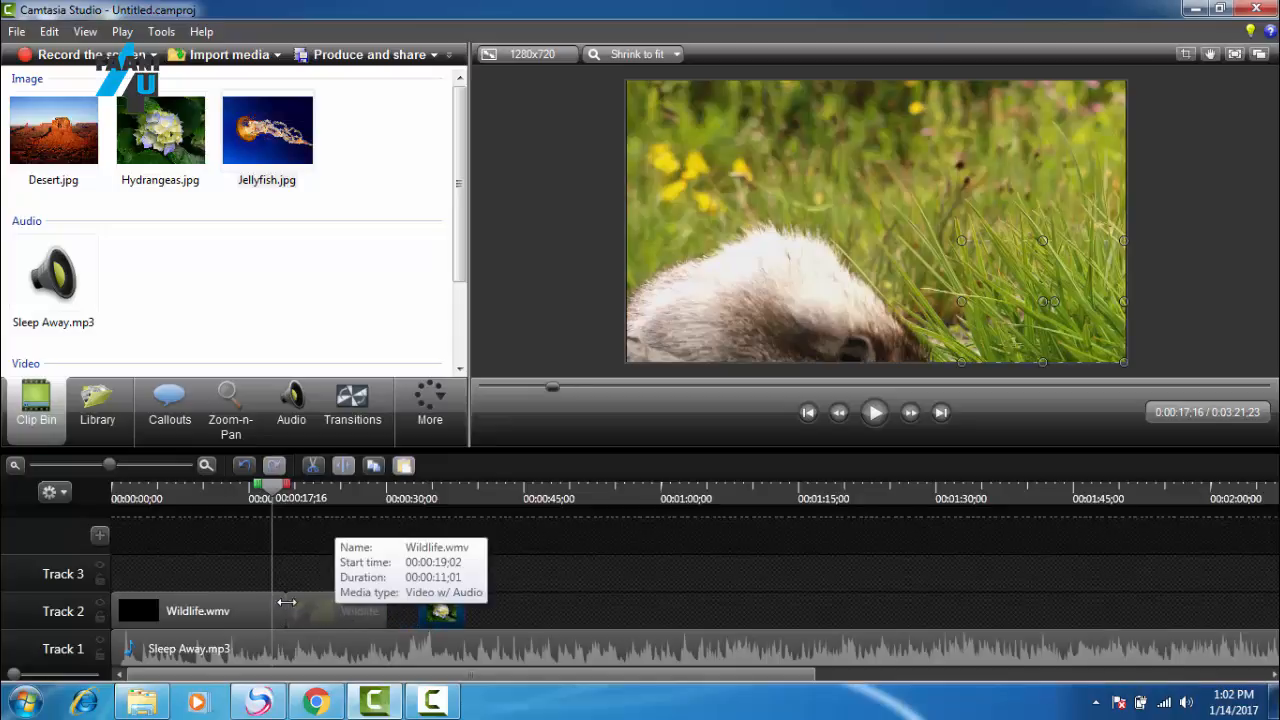
{"action": "left_click_drag", "start_coordinate": [305, 612], "coordinate": [135, 565]}
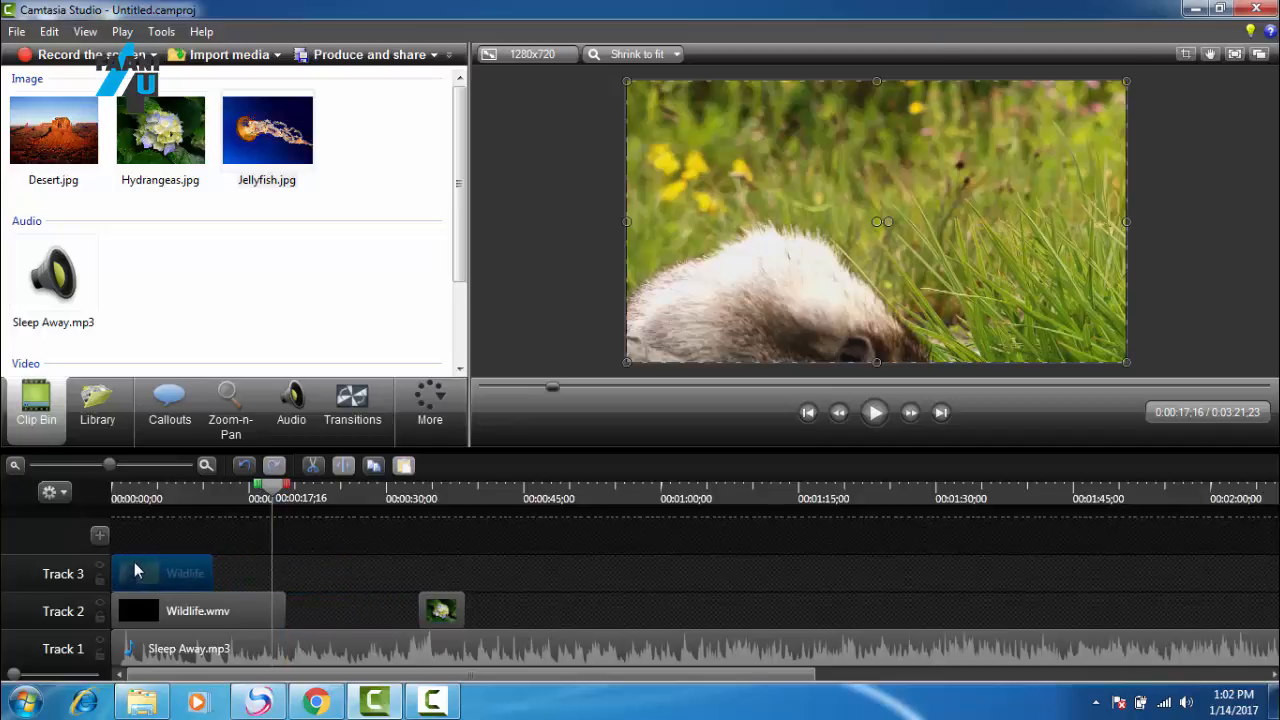
Step: Return the playhead to the start and scale the Track 3 Wildlife clip down into the canvas's lower-right corner
{"action": "left_click_drag", "start_coordinate": [272, 492], "coordinate": [2, 501]}
{"action": "left_click", "coordinate": [879, 416]}
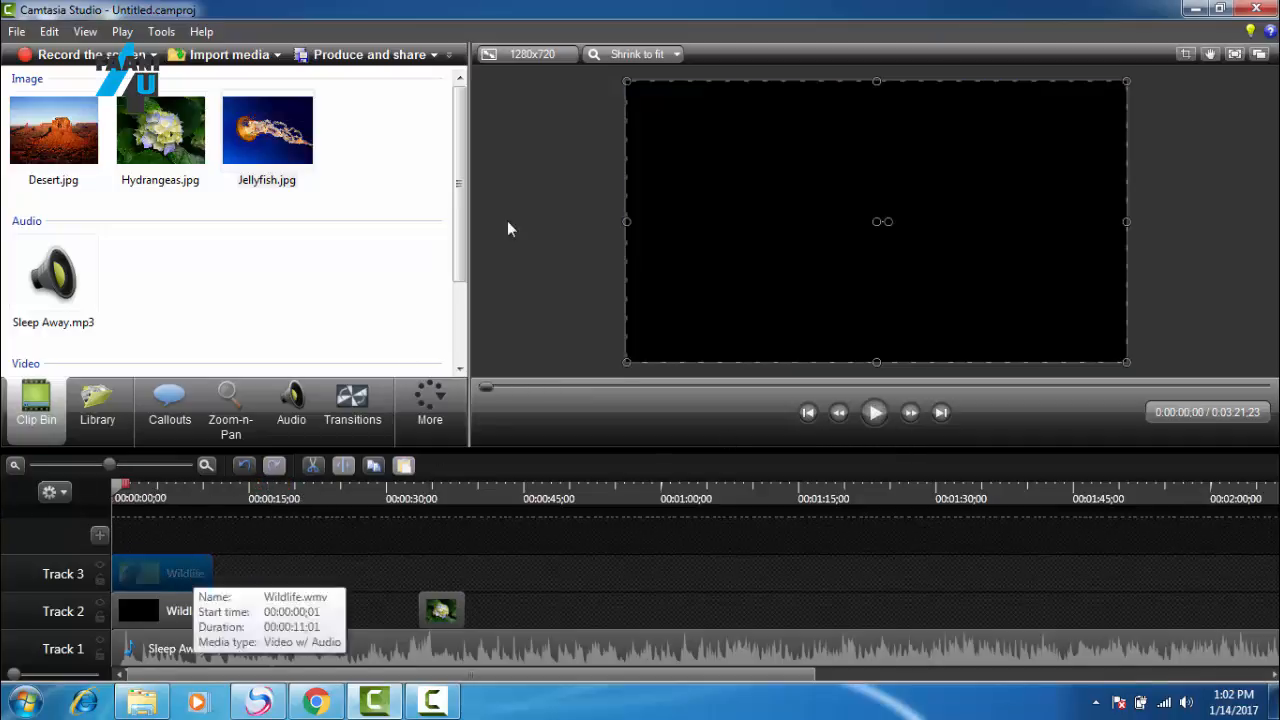
{"action": "left_click_drag", "start_coordinate": [623, 78], "coordinate": [914, 245]}
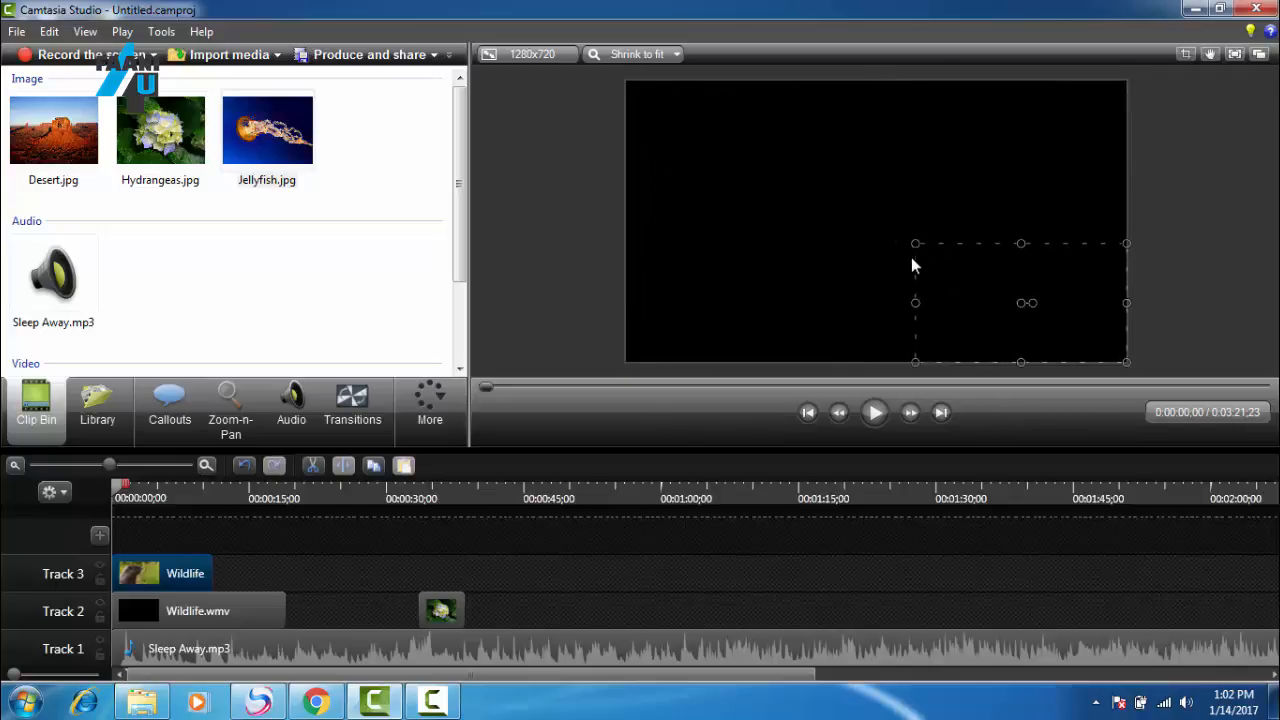
Step: Play the timeline from the start to preview the small Wildlife clip overlaid on the main video
{"action": "left_click", "coordinate": [874, 414]}
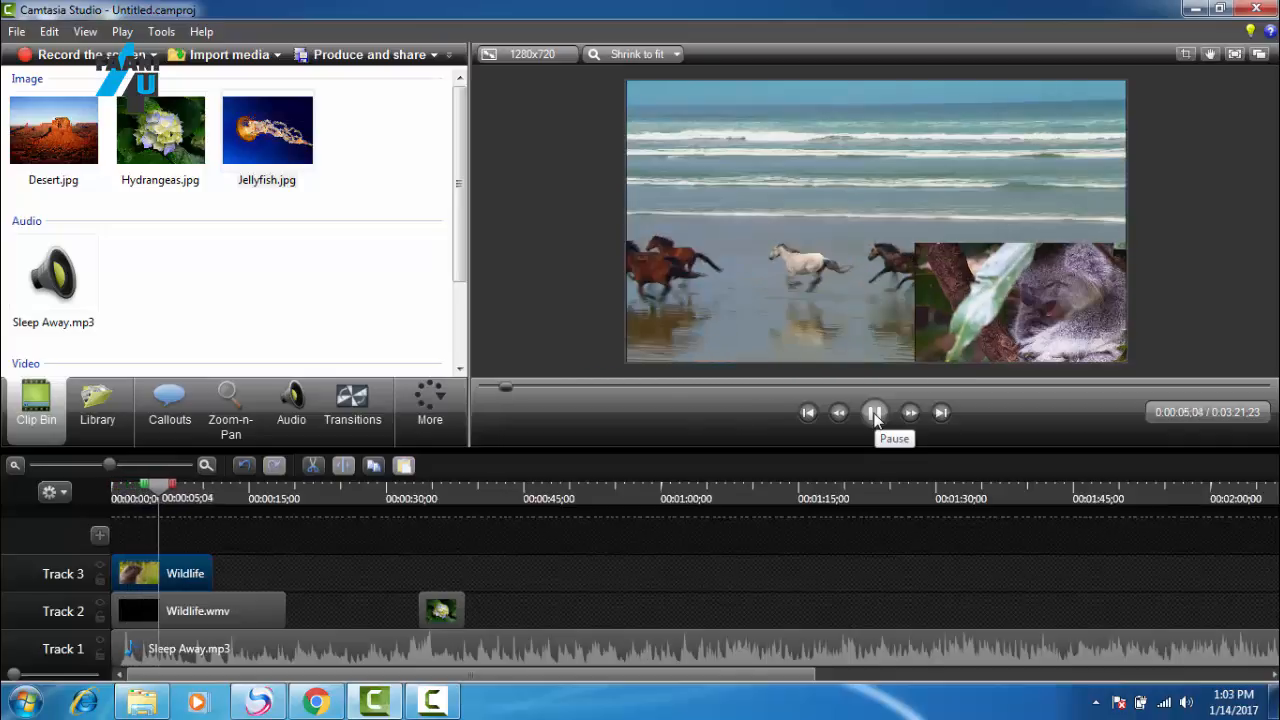
{"action": "left_click", "coordinate": [875, 416]}
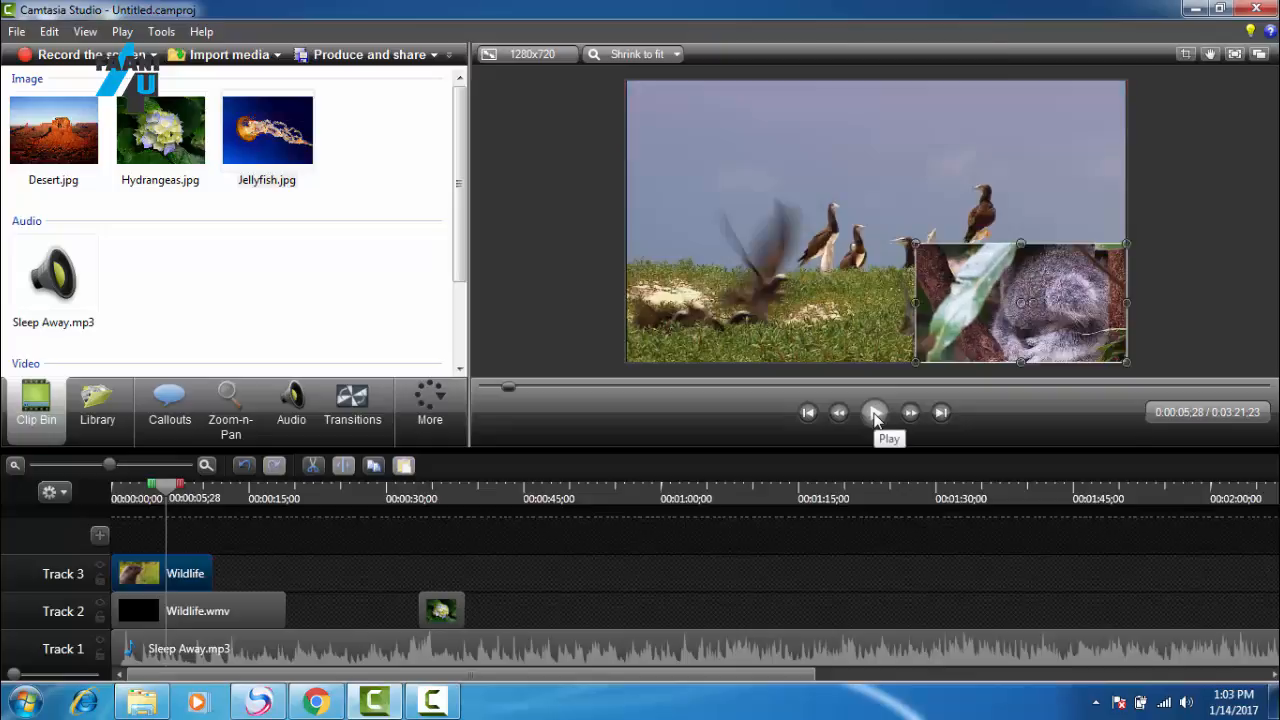
{"action": "left_click", "coordinate": [1008, 274]}
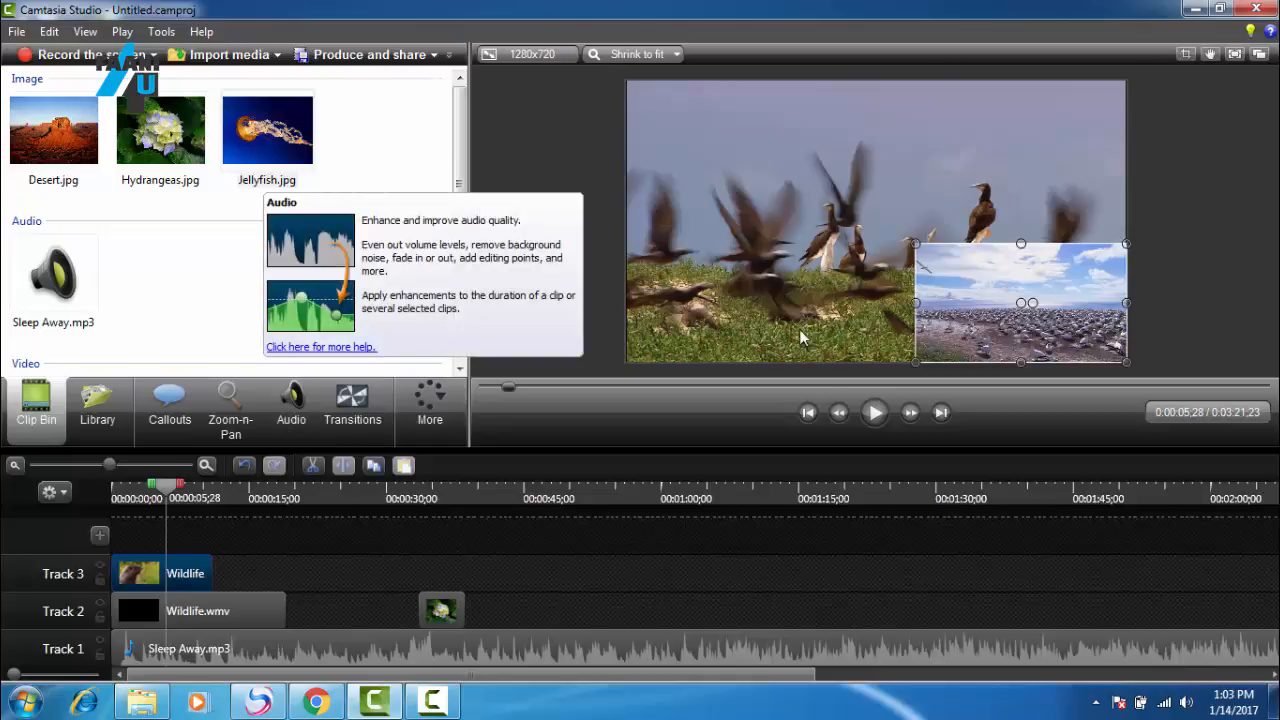
{"action": "left_click", "coordinate": [873, 413]}
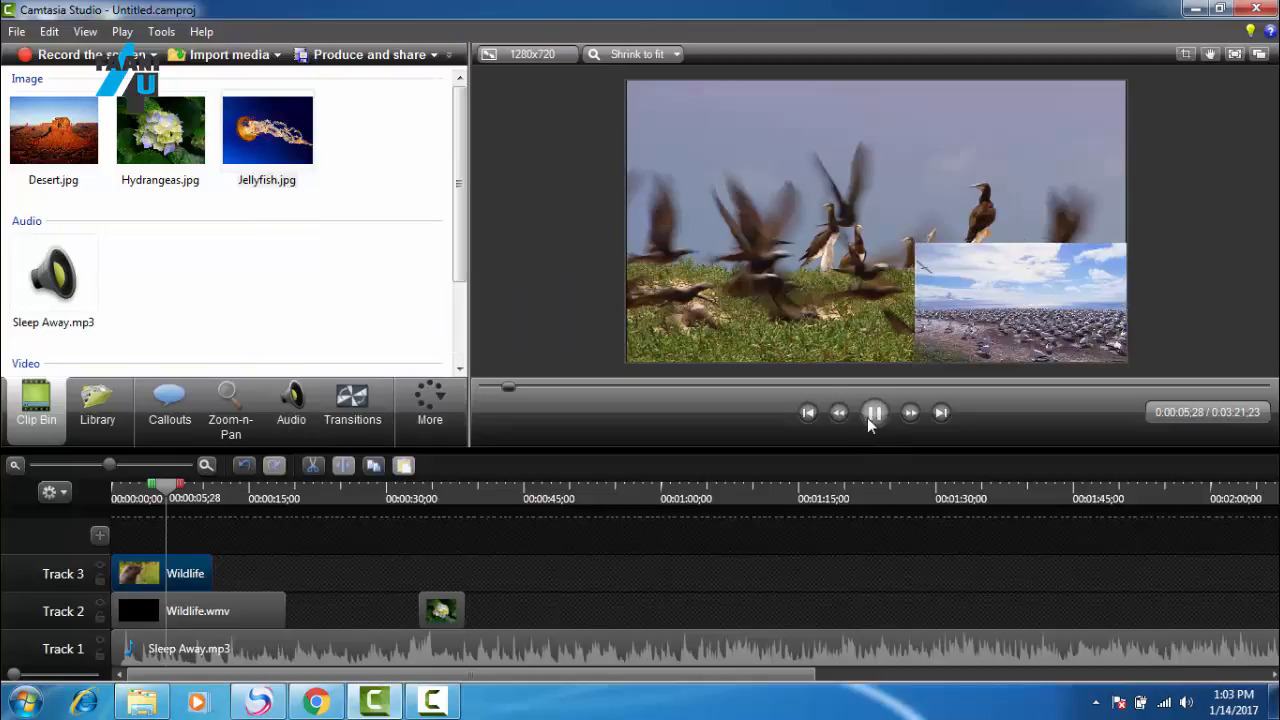
{"action": "left_click", "coordinate": [873, 413]}
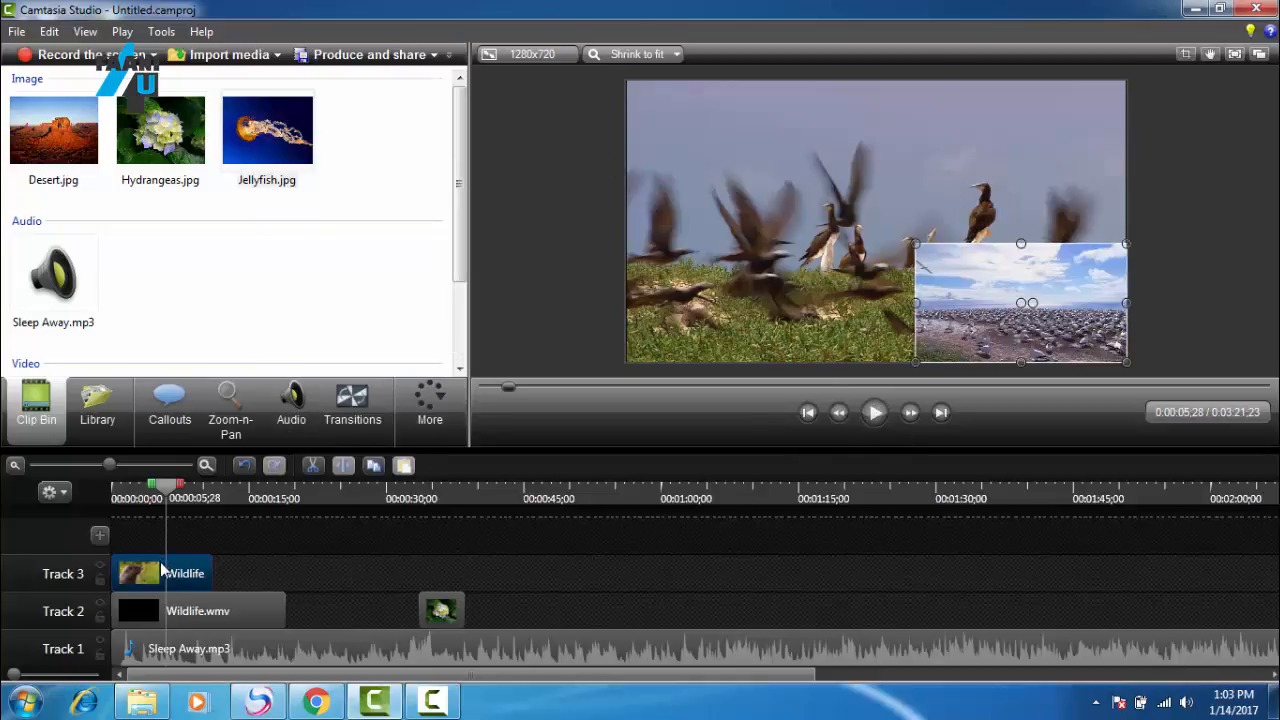
Step: Move the small Wildlife clip back to Track 2 directly after the first piece, and move the flower image up to Track 3
{"action": "left_click_drag", "start_coordinate": [162, 568], "coordinate": [328, 625]}
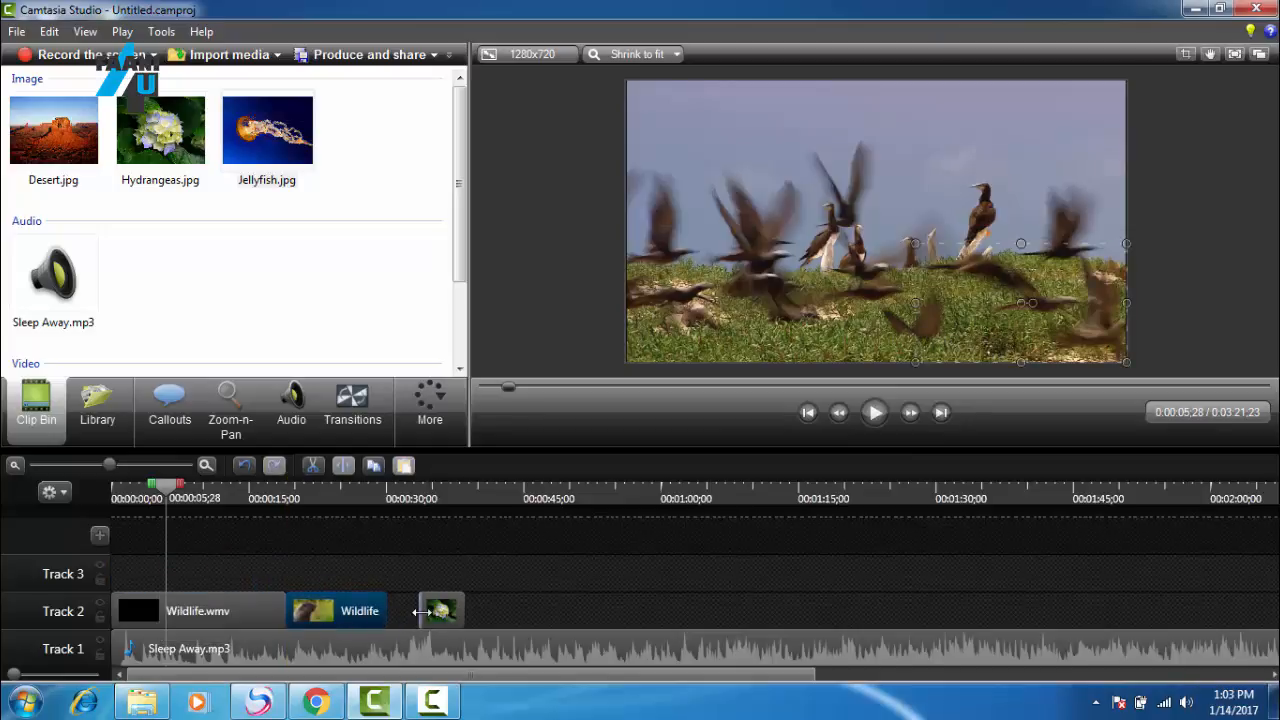
{"action": "left_click_drag", "start_coordinate": [429, 612], "coordinate": [251, 584]}
Step: Split the Sleep Away.mp3 audio on Track 1 at 0:01:12;02
{"action": "left_click_drag", "start_coordinate": [167, 512], "coordinate": [679, 518]}
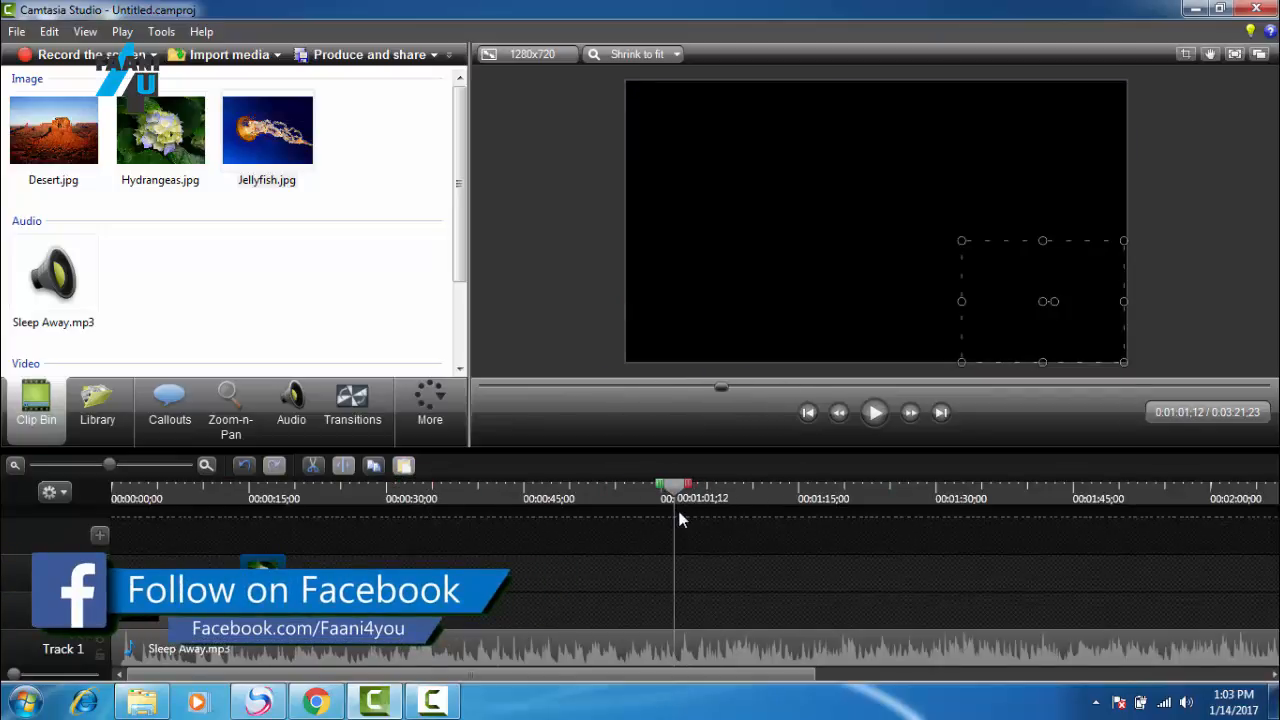
{"action": "left_click_drag", "start_coordinate": [679, 518], "coordinate": [778, 560]}
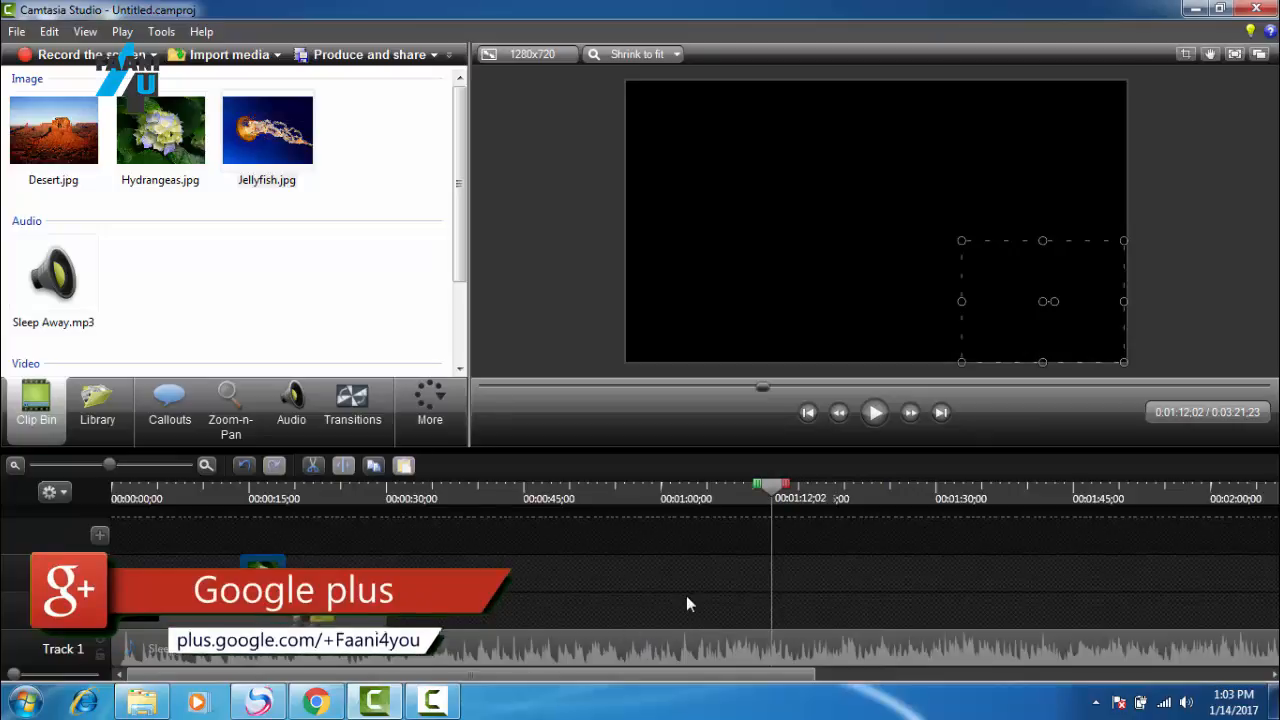
{"action": "left_click", "coordinate": [682, 652]}
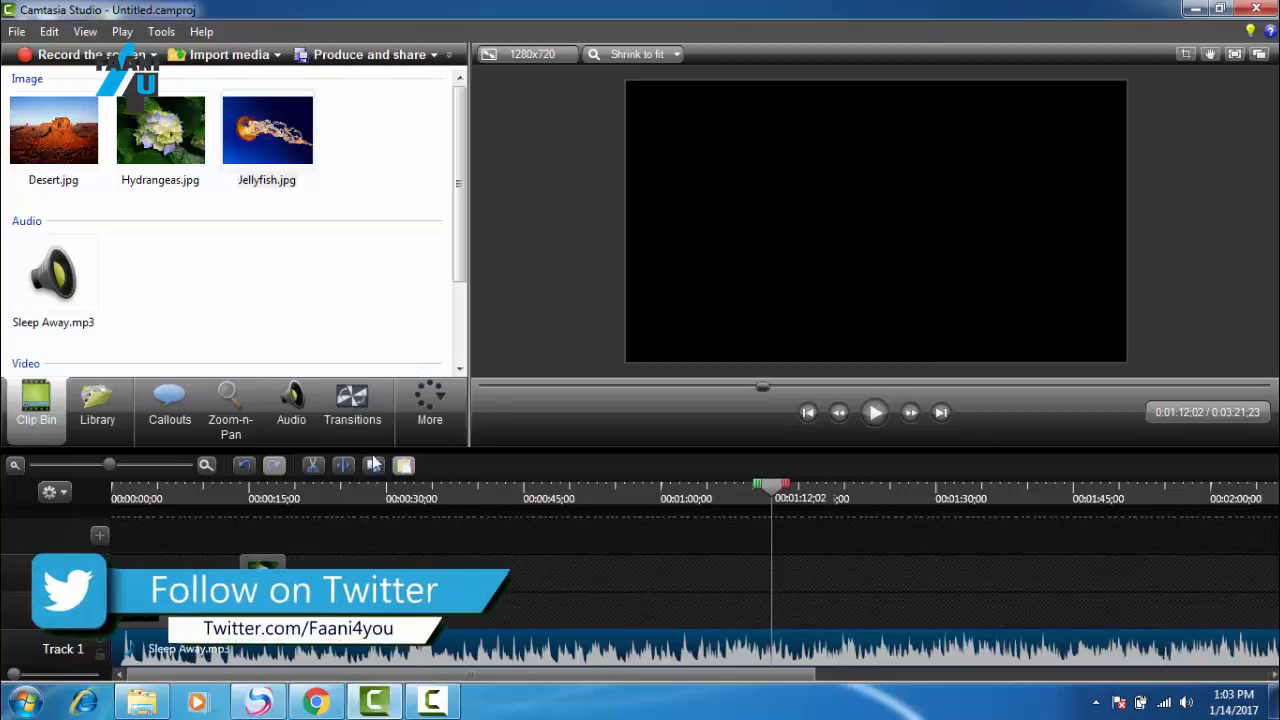
{"action": "left_click", "coordinate": [351, 468]}
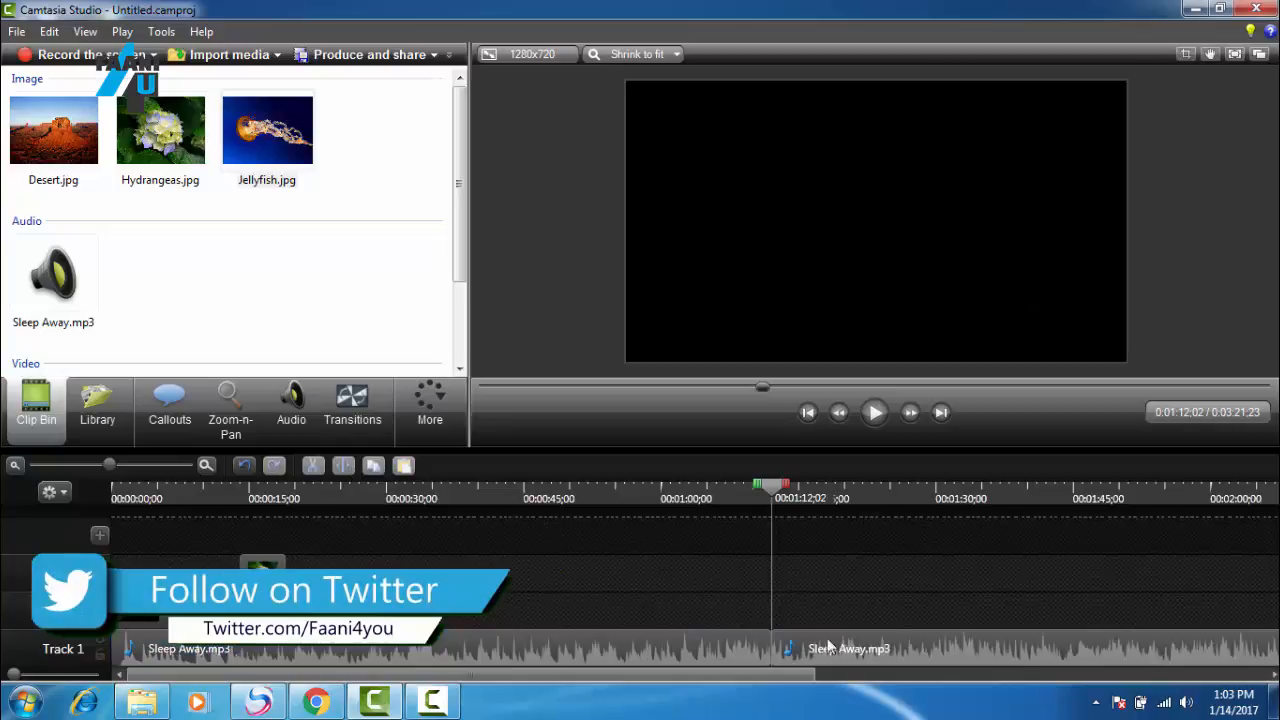
Step: Move the second part of Sleep Away.mp3 up to a new track and delete it
{"action": "left_click_drag", "start_coordinate": [828, 647], "coordinate": [960, 617]}
{"action": "left_click_drag", "start_coordinate": [958, 585], "coordinate": [657, 560]}
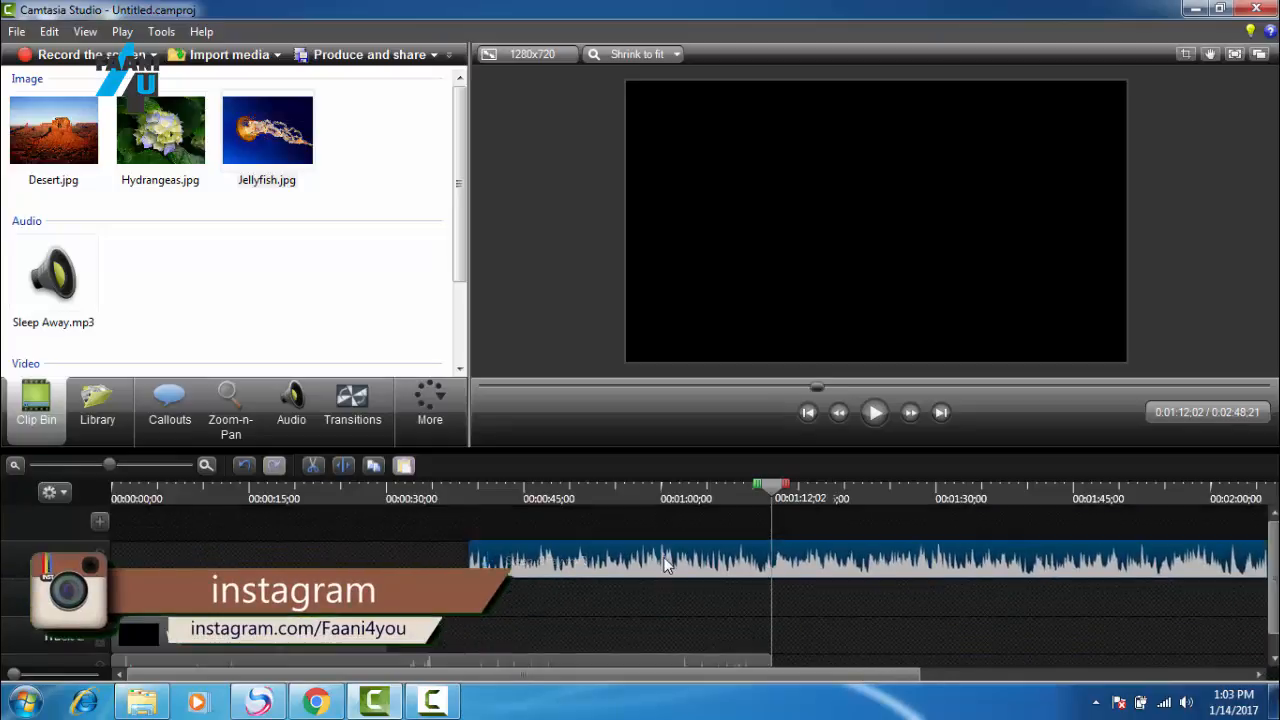
{"action": "right_click", "coordinate": [665, 558]}
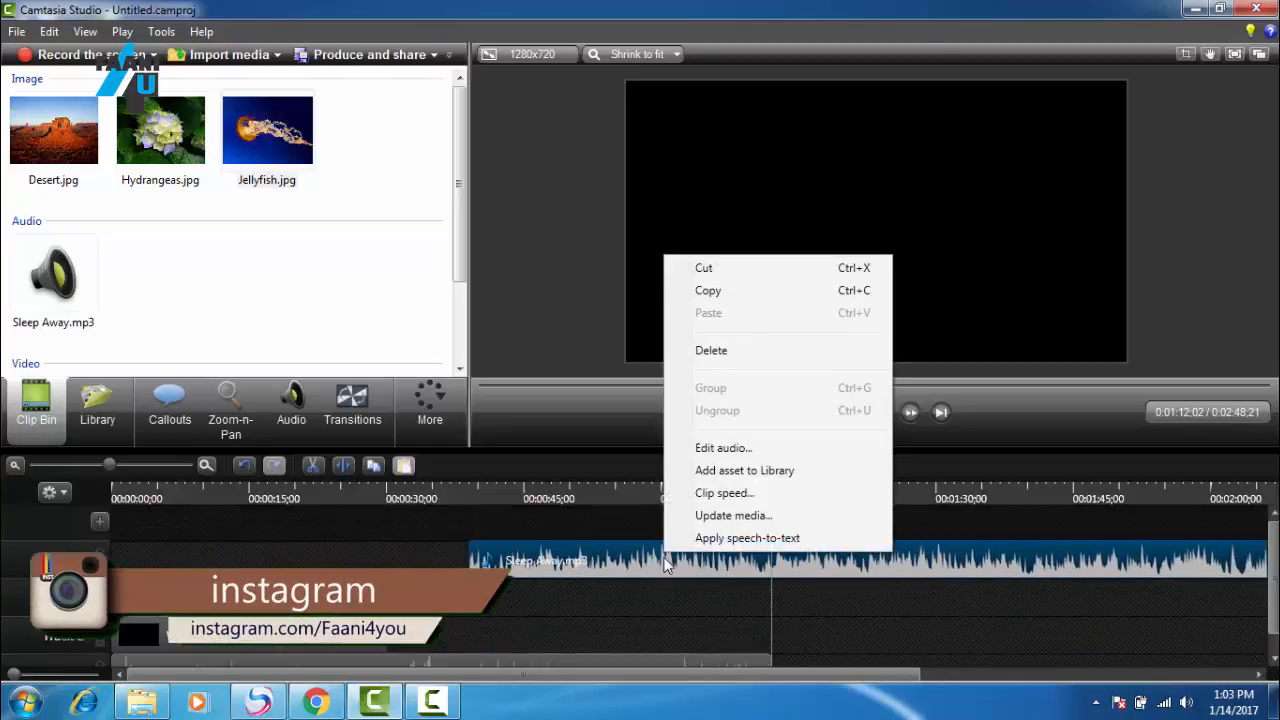
{"action": "left_click", "coordinate": [744, 351]}
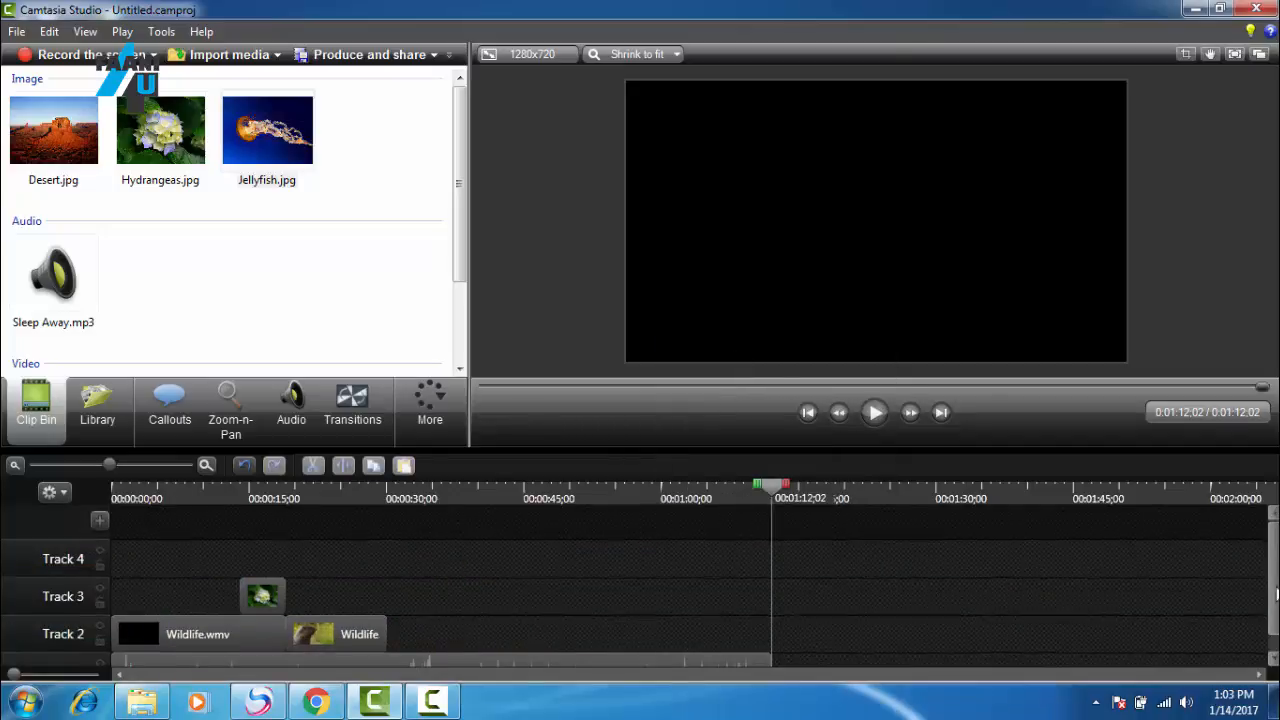
Step: Move the flower image from Track 3 to Track 2, directly after the second Wildlife clip
{"action": "scroll", "coordinate": [503, 633], "scroll_direction": "down", "scroll_amount": 1}
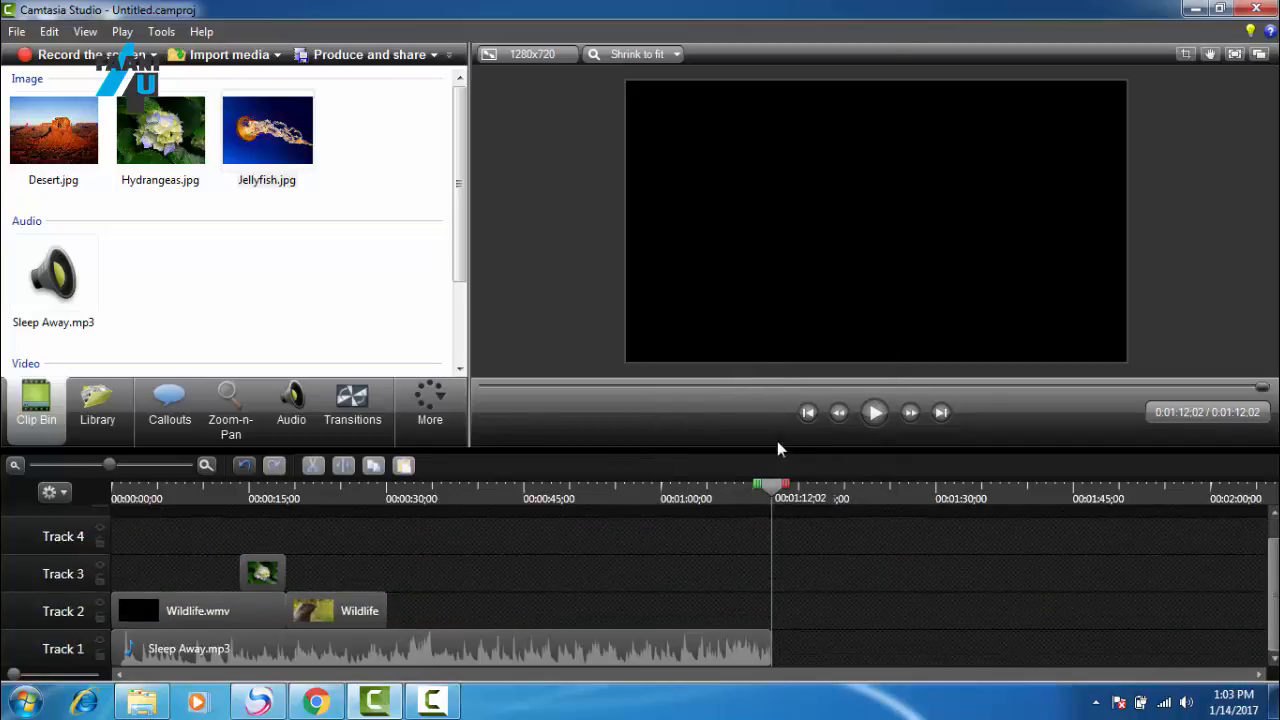
{"action": "left_click_drag", "start_coordinate": [764, 500], "coordinate": [645, 498]}
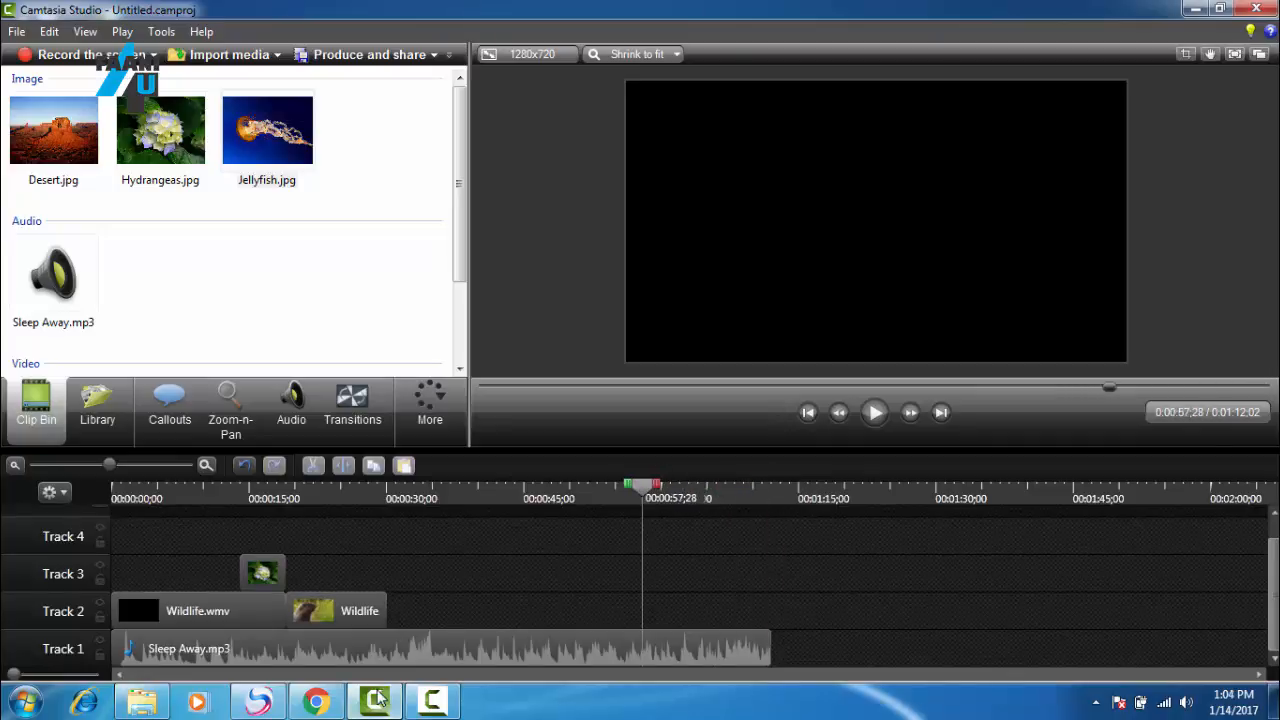
{"action": "left_click_drag", "start_coordinate": [263, 572], "coordinate": [395, 617]}
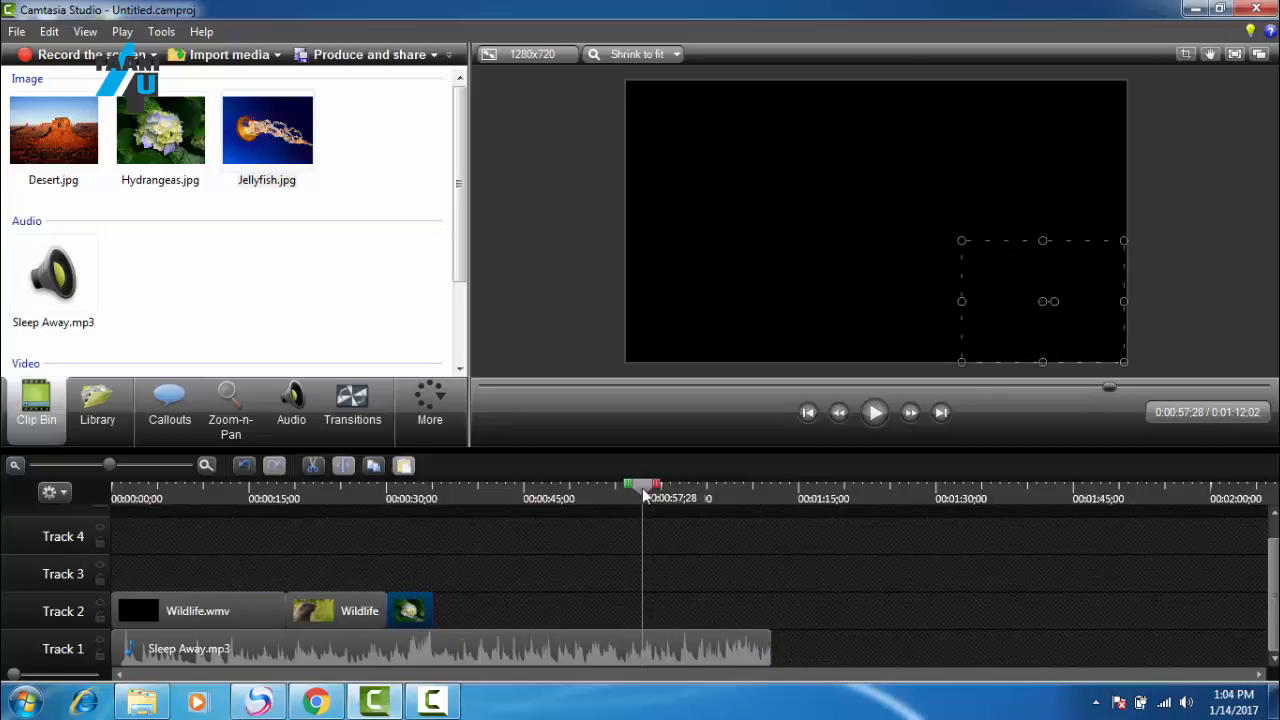
Step: Trim the end of Sleep Away.mp3 on Track 1 to a duration of 0:00:35;03, matching the end of the Track 2 clips
{"action": "left_click_drag", "start_coordinate": [645, 495], "coordinate": [140, 500]}
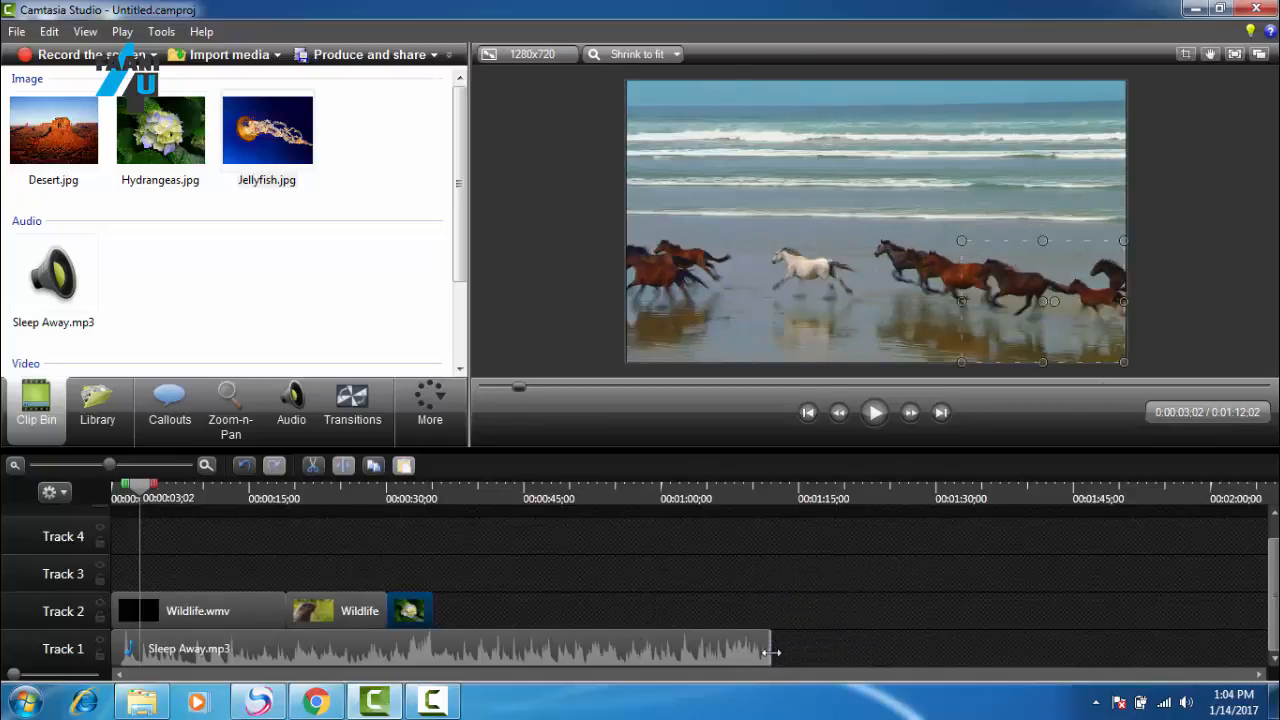
{"action": "left_click_drag", "start_coordinate": [770, 645], "coordinate": [238, 646]}
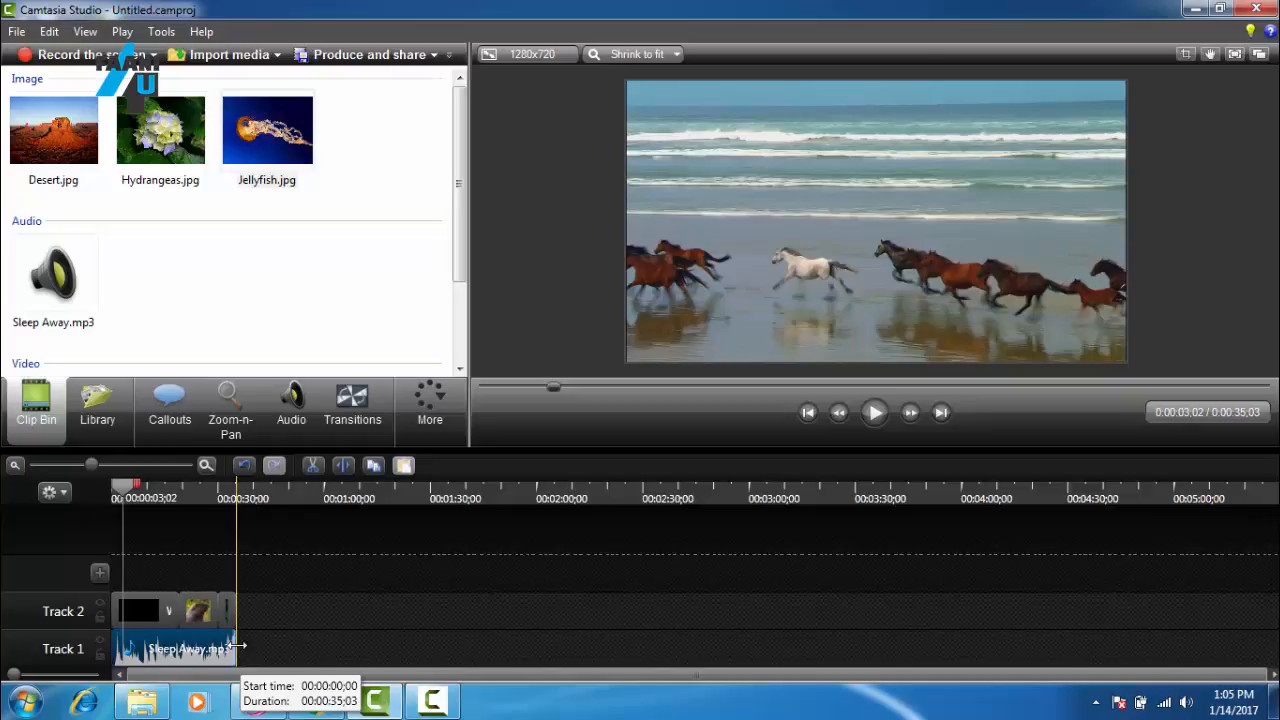
{"action": "left_click_drag", "start_coordinate": [238, 646], "coordinate": [240, 650]}
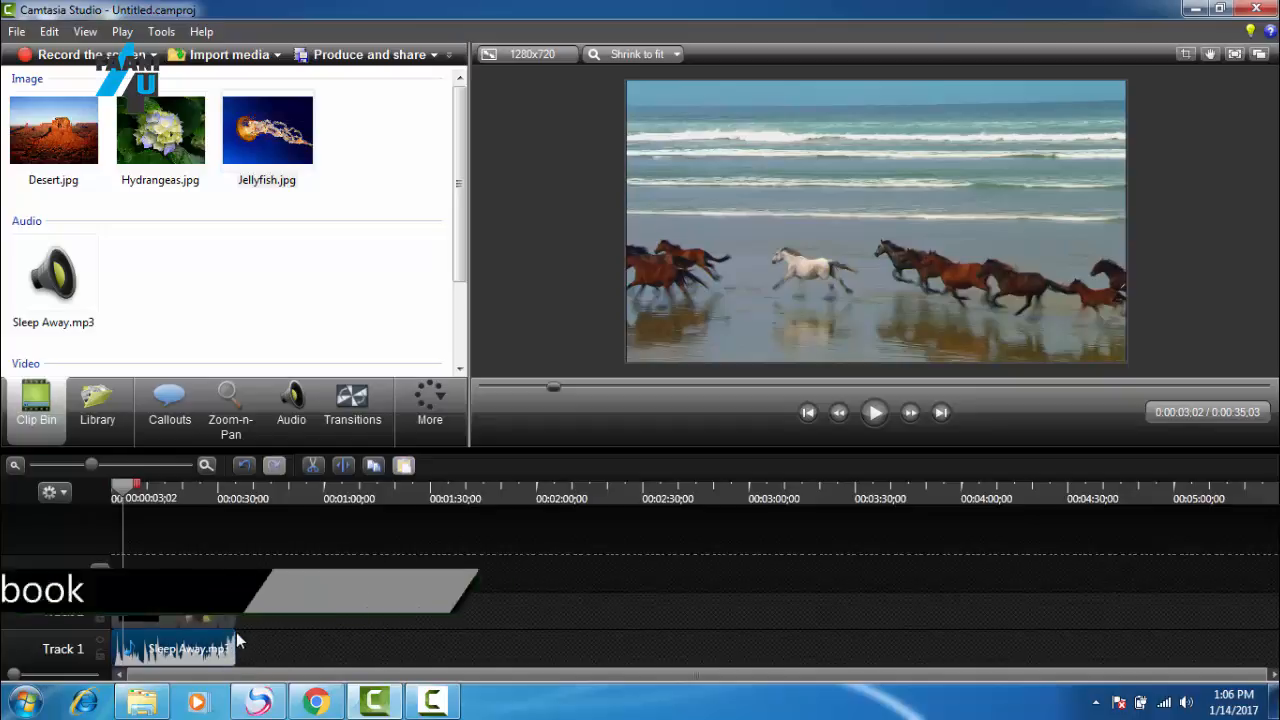
Step: Play the edited timeline to preview the transition between the two Wildlife pieces, and pause it
{"action": "left_click", "coordinate": [869, 419]}
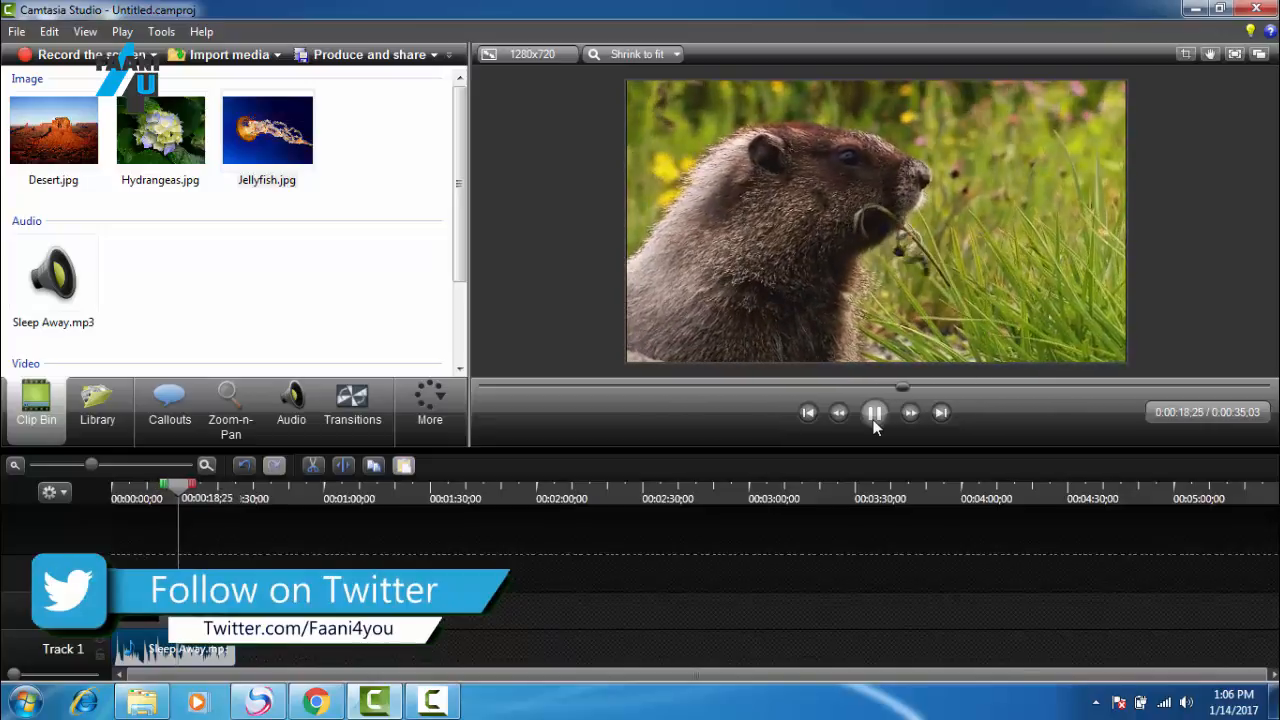
{"action": "left_click", "coordinate": [874, 424]}
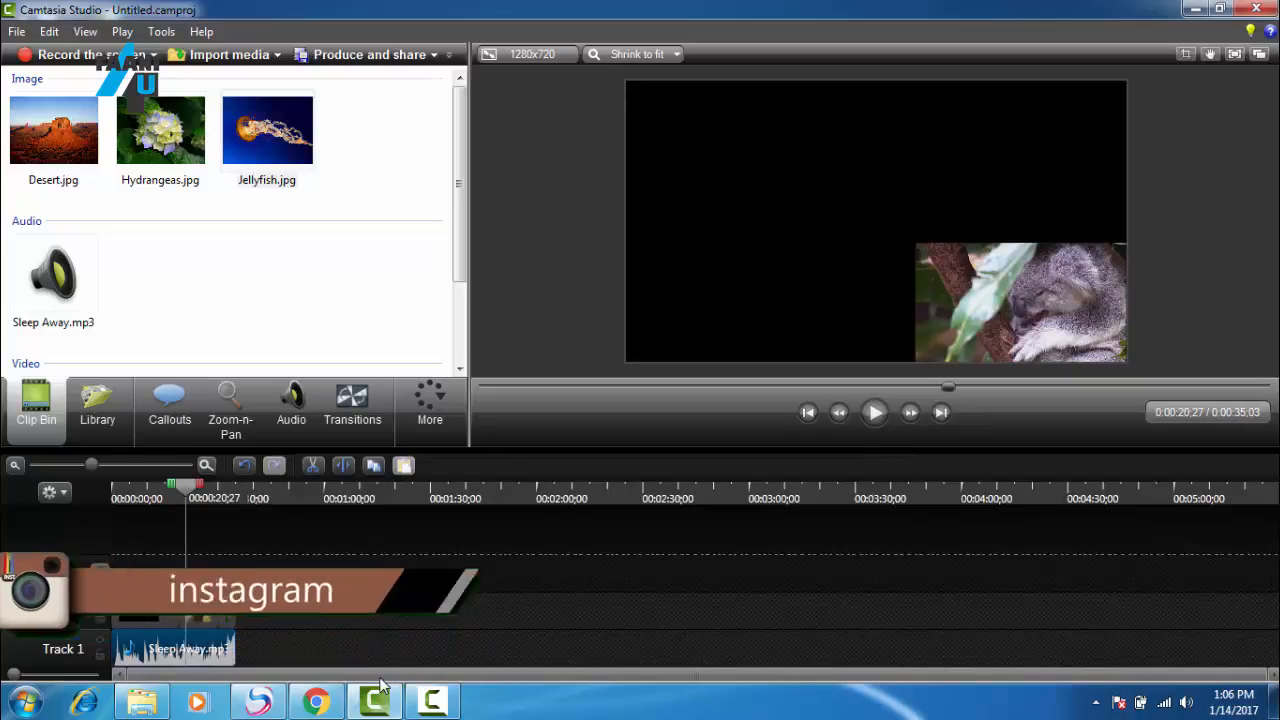
Step: Switch to Chrome and draw a red rectangle around the Subscribe button on the Faani 4 You YouTube channel page
{"action": "left_click", "coordinate": [314, 702]}
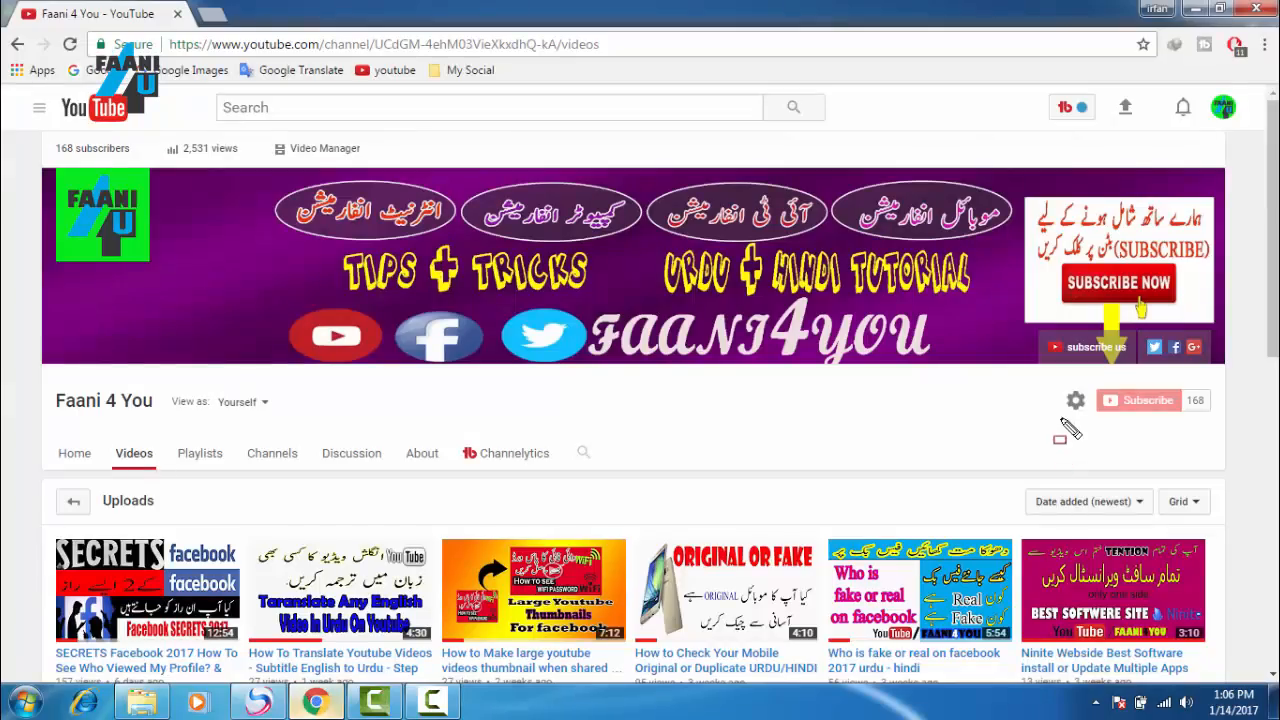
{"action": "left_click_drag", "start_coordinate": [1070, 376], "coordinate": [1222, 438]}
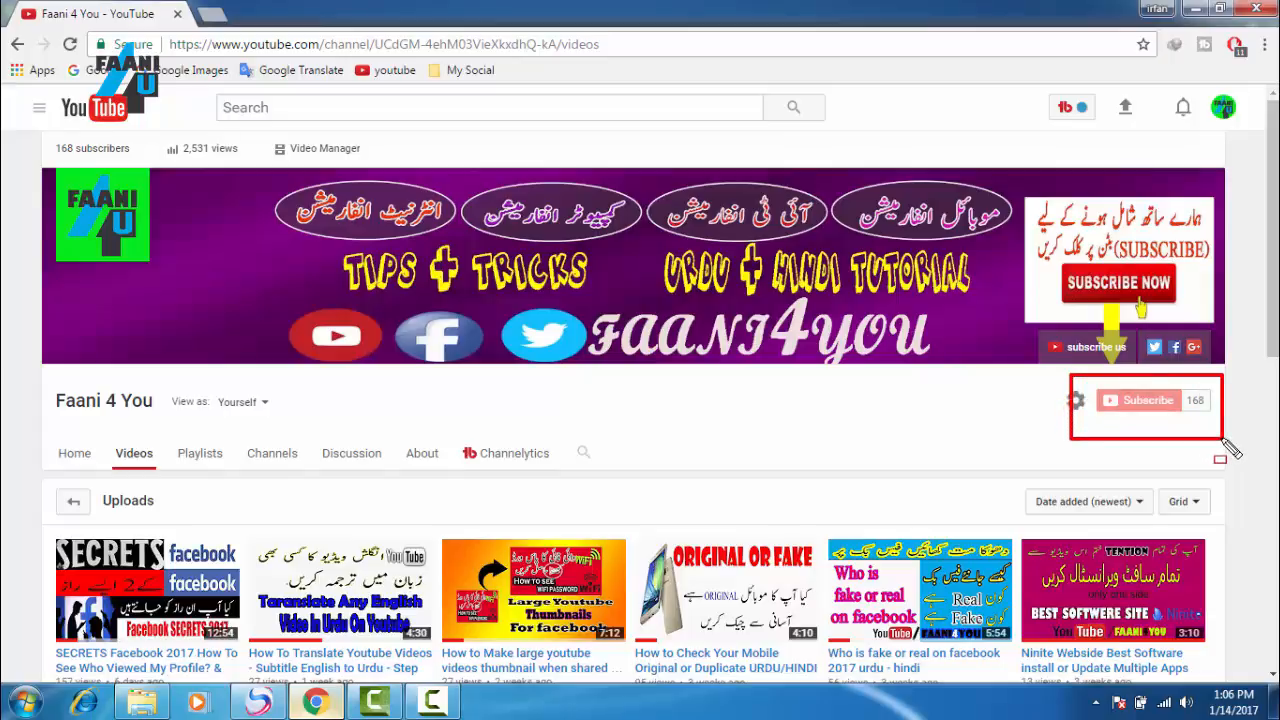